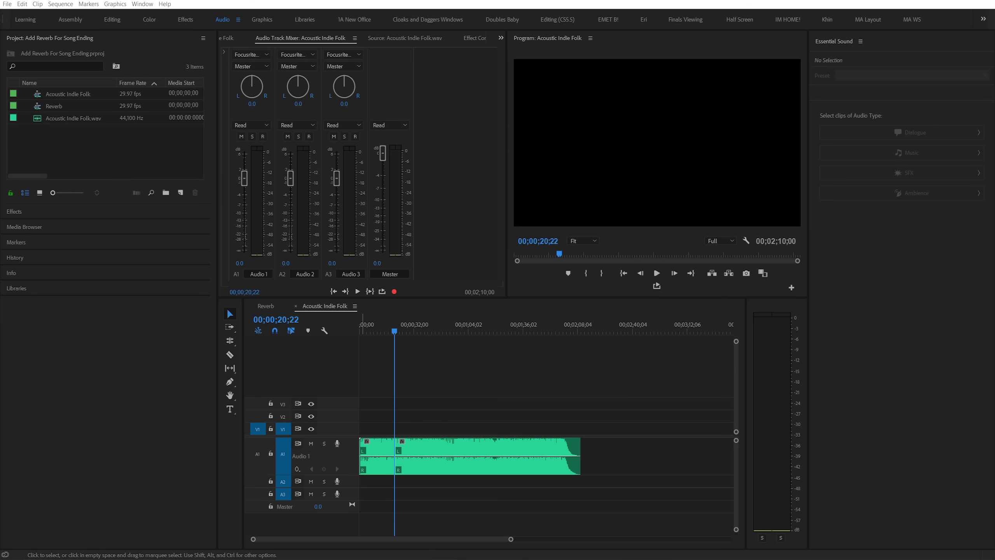
Step: Play the song's ending from about 1;55, then zoom the timeline out and back in
left_click(558, 331)
key("space")
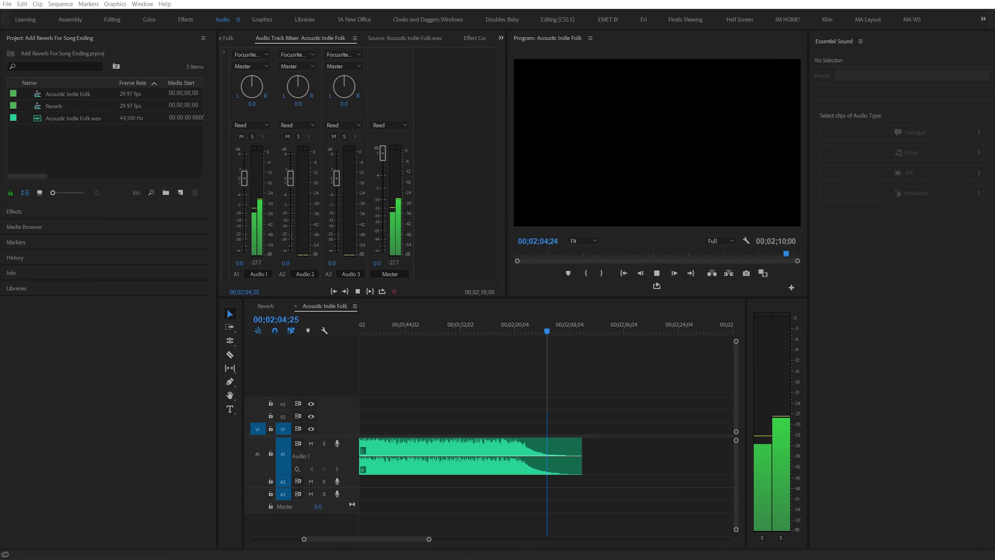
left_click(559, 371)
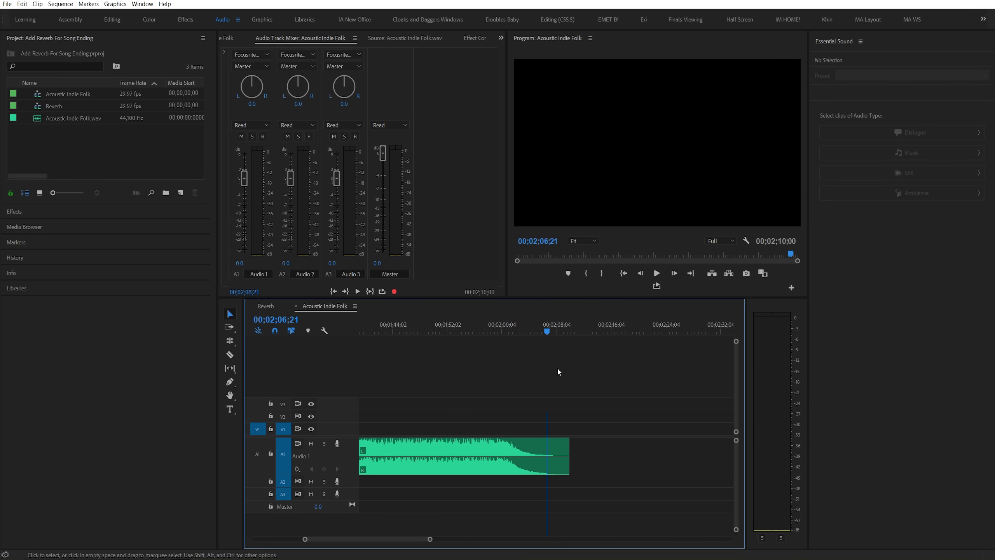
key("minus")
key("minus")
key("minus")
key("minus")
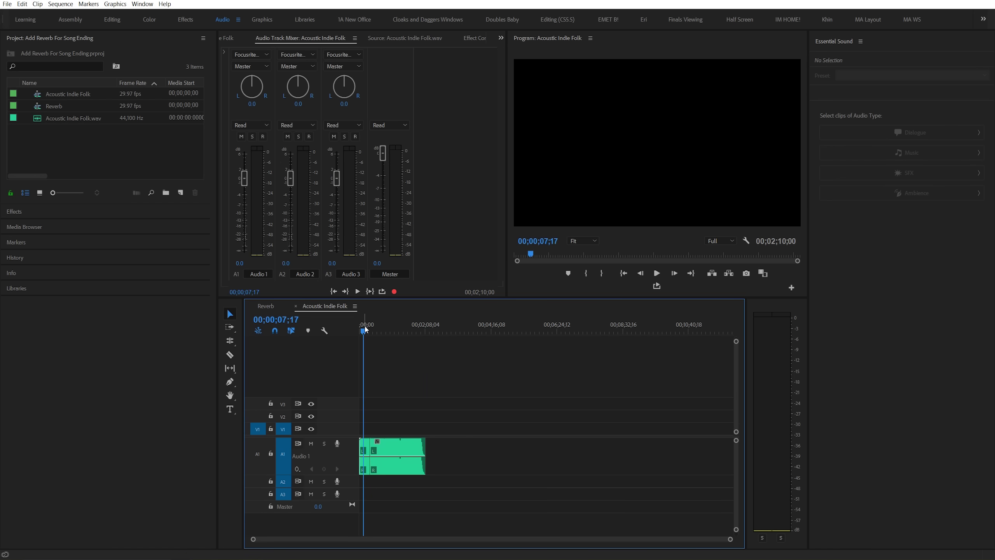
key("equal")
key("equal")
key("equal")
key("equal")
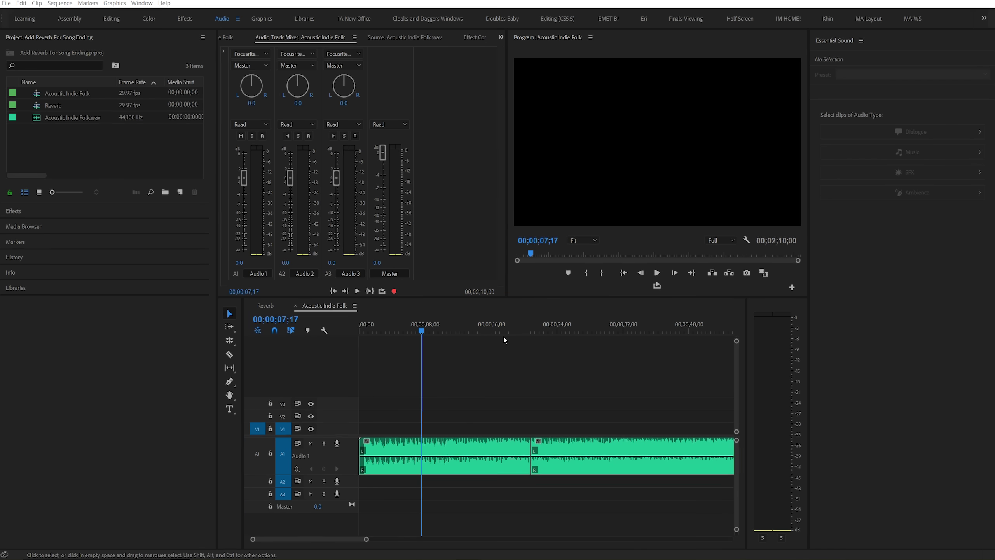
Step: Play from about 12 seconds past the 20-second mark, stopping at 22;26
left_click(462, 337)
key("space")
key("equal")
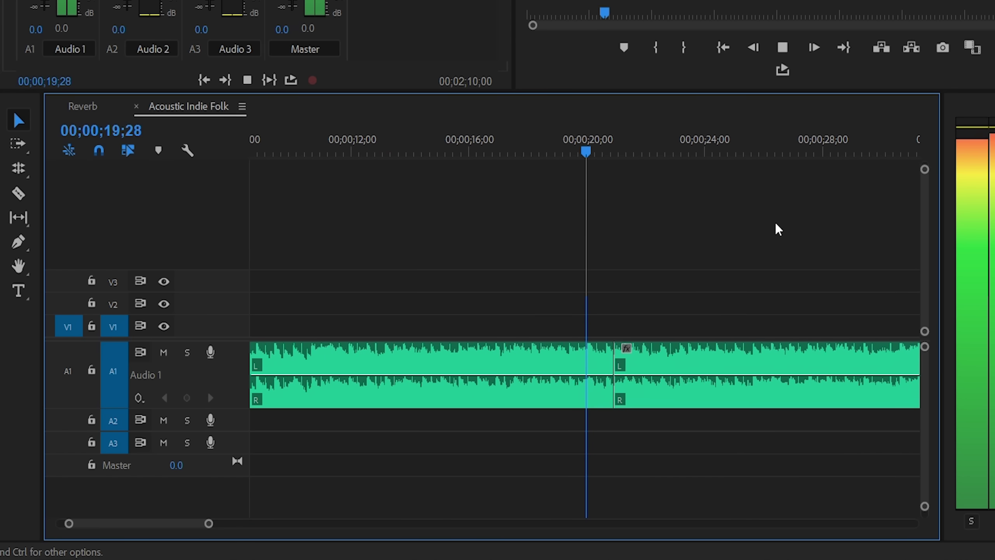
key("space")
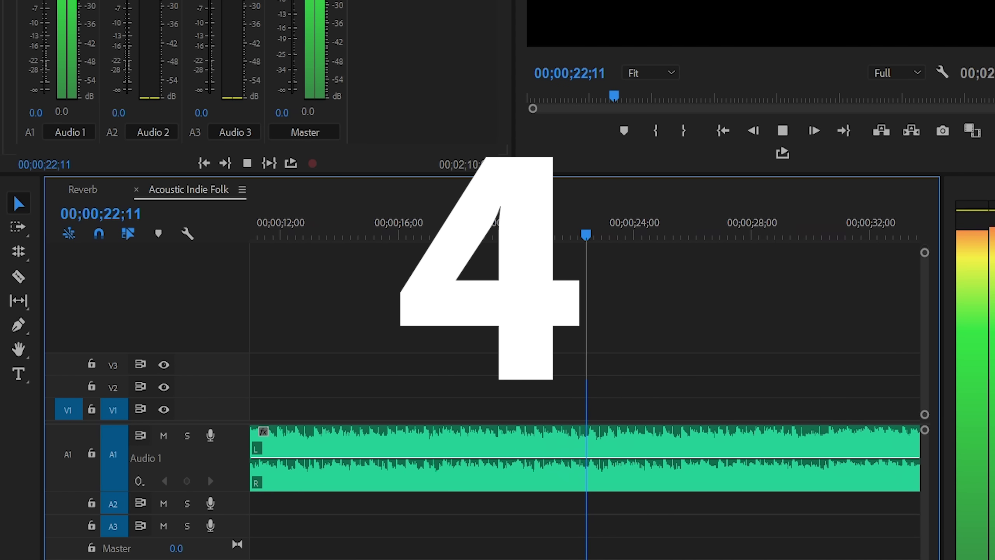
key("space")
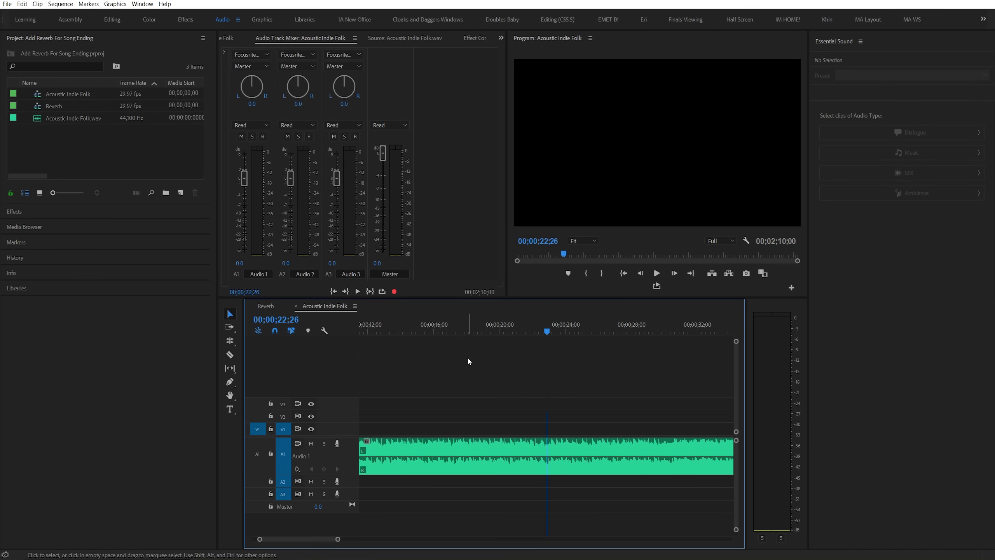
Step: Play from about 15 seconds and stop the playhead at 20;19
key("minus")
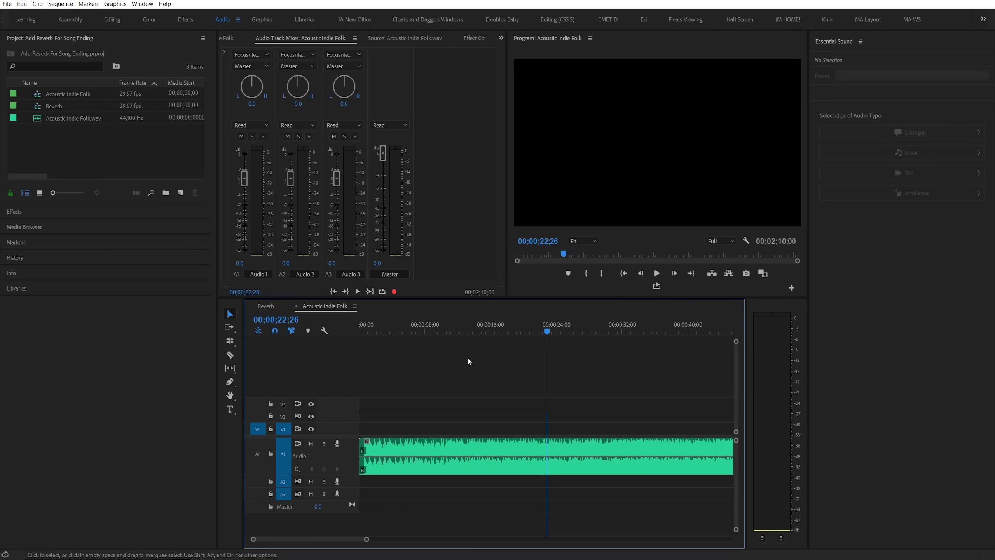
key("equal")
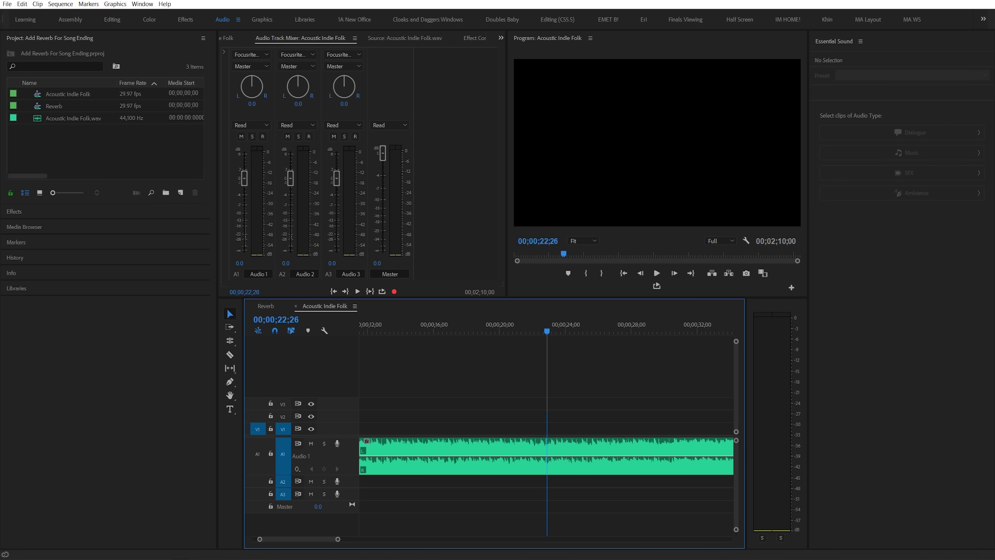
left_click(381, 328)
key("equal")
key("space")
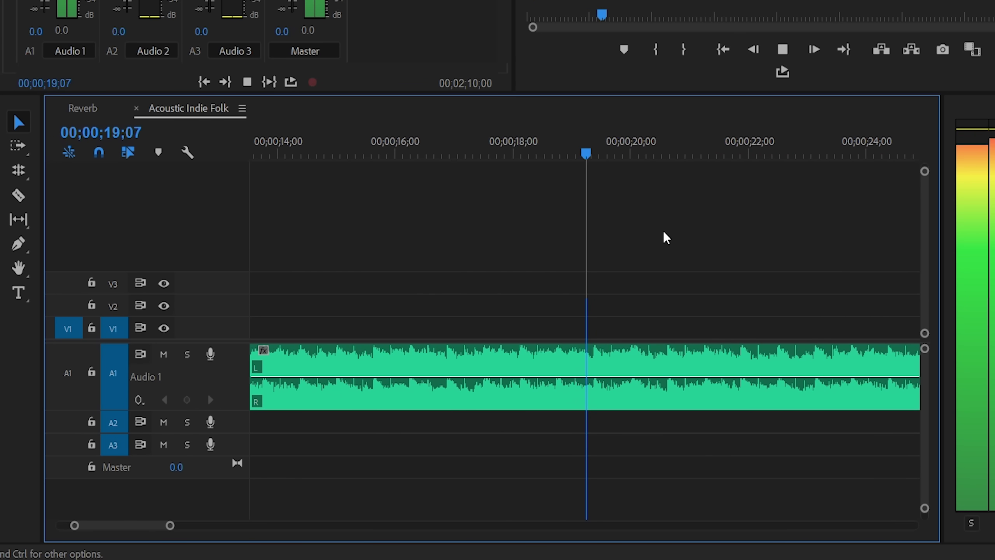
key("space")
Step: Razor the song at 20;19, delete the part after it, and replay the new ending
key("equal")
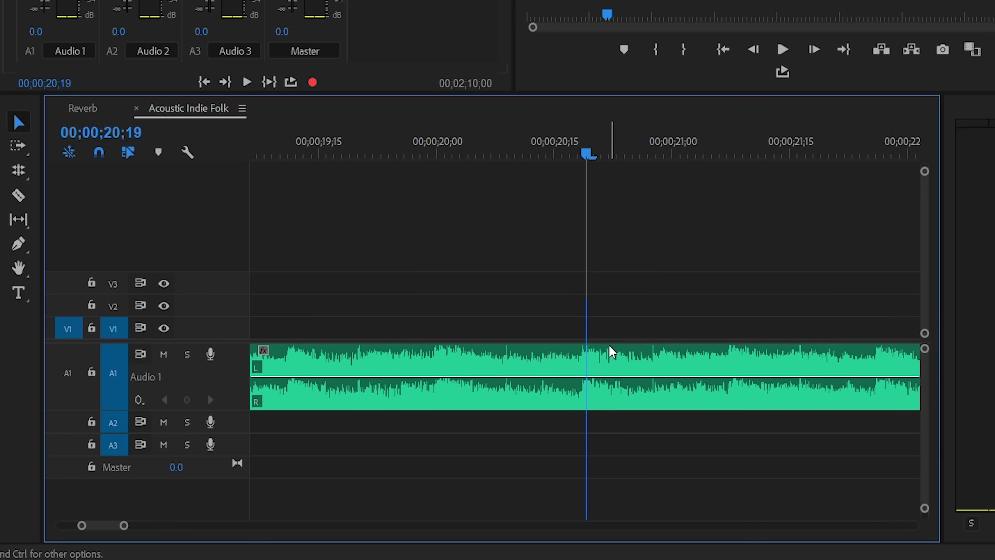
key("c")
left_click(589, 362)
key("v")
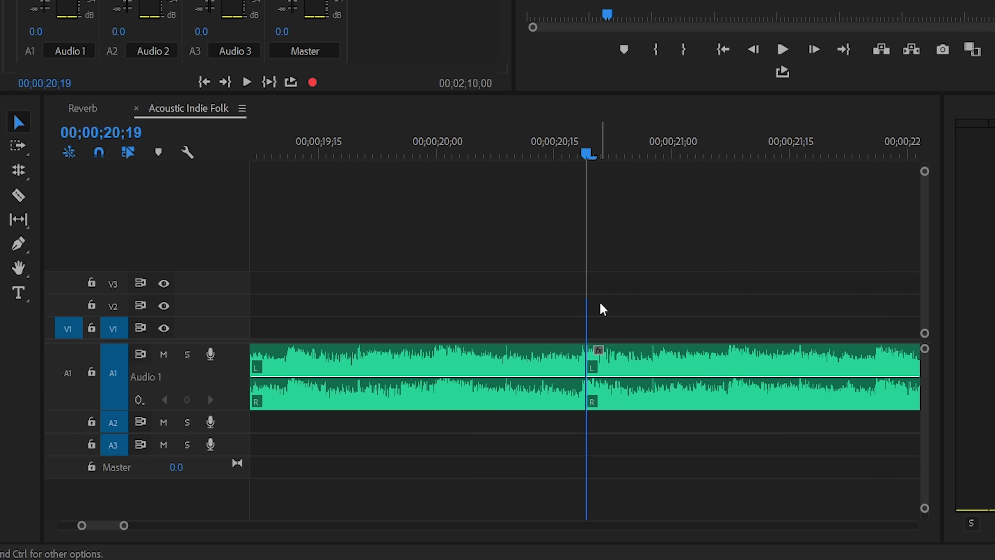
key("minus")
left_click(596, 356)
key("Delete")
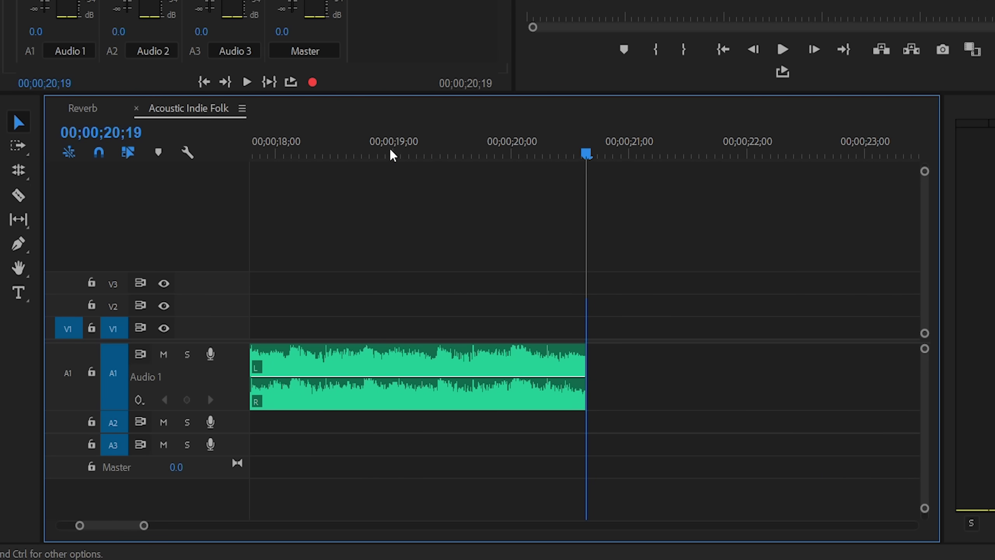
left_click(366, 155)
key("space")
Step: Ripple-extend the song clip's end out to about 21;02
key("b")
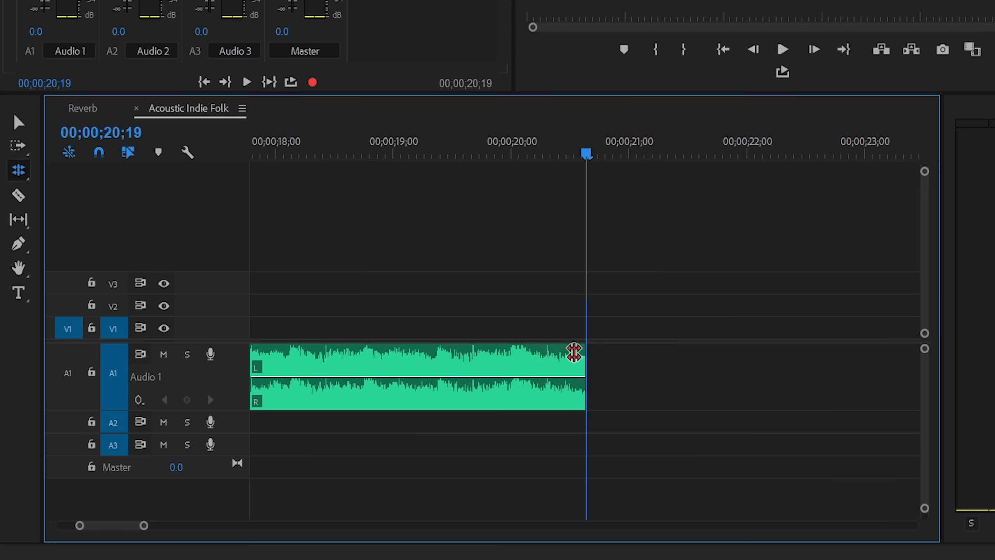
left_click_drag(583, 368, 666, 364)
key("v")
key("=")
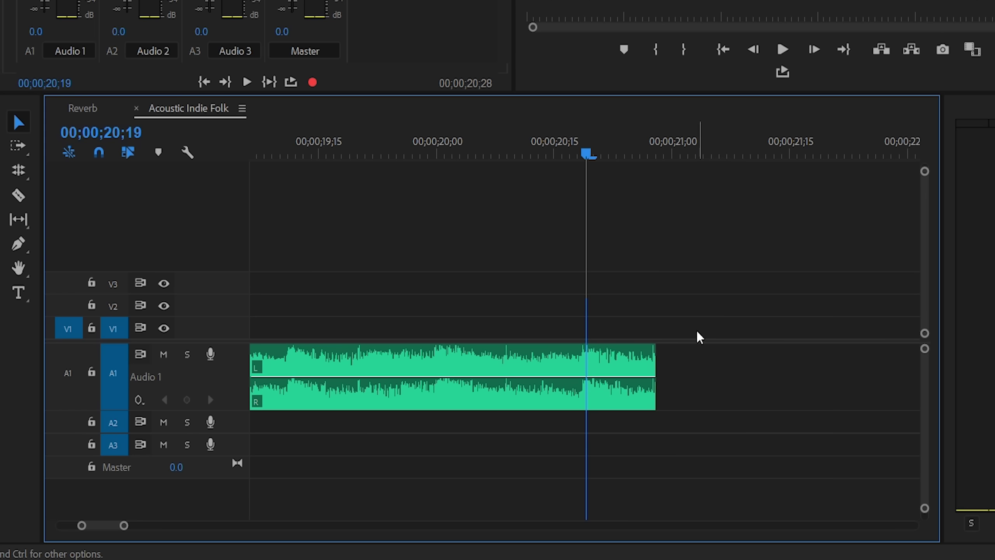
left_click_drag(651, 382, 669, 401)
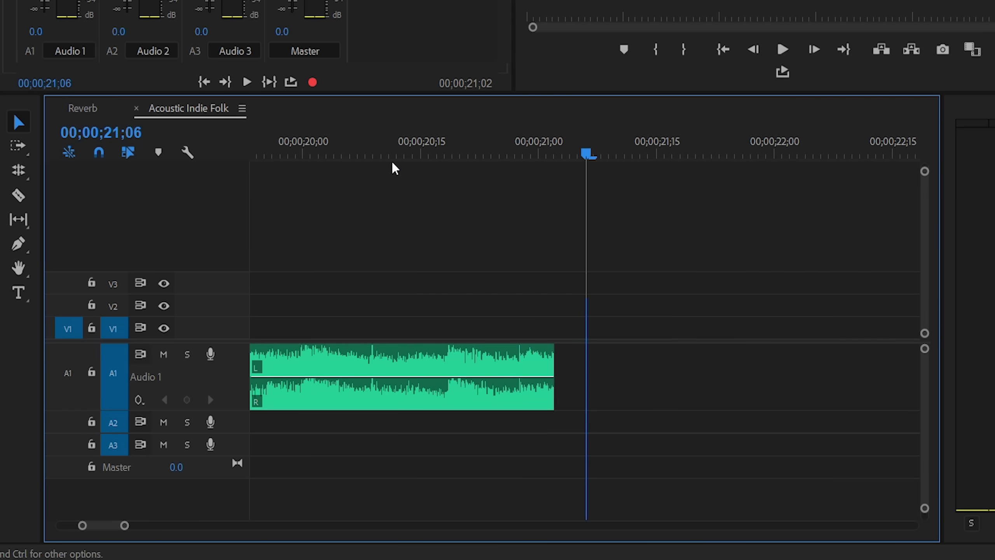
Step: Trim the clip's end back a few frames to 20;27, replaying the ending to check
left_click(382, 156)
key("space")
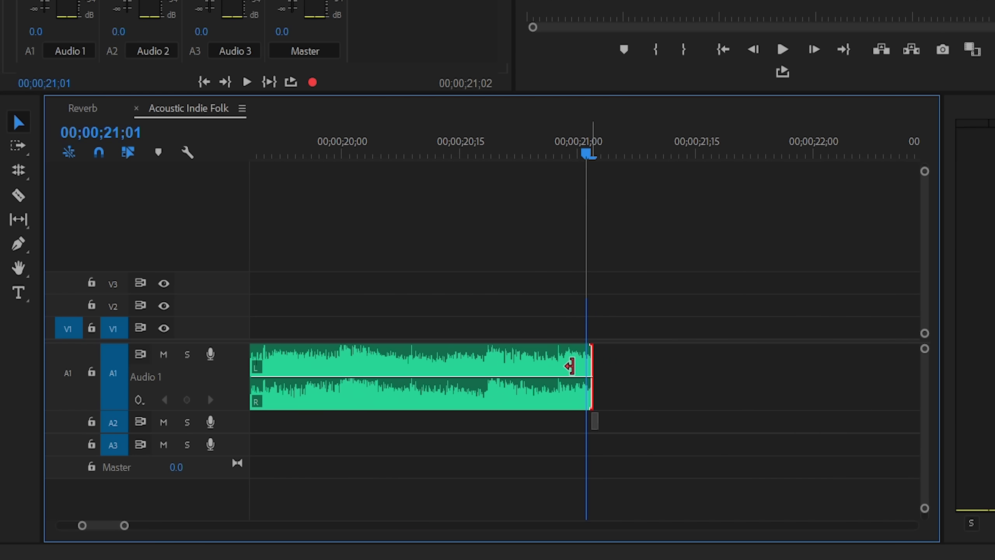
left_click_drag(570, 366, 560, 366)
left_click(370, 157)
key("space")
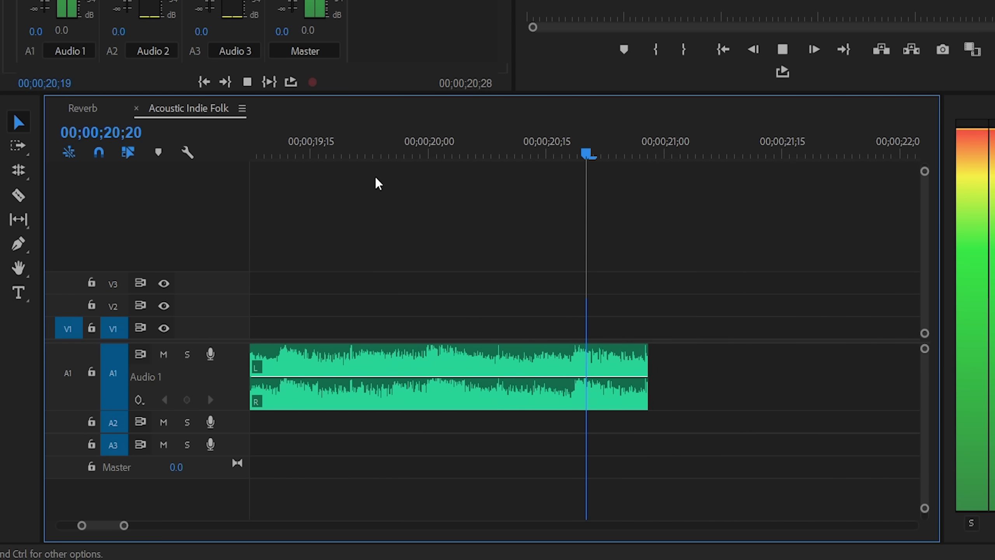
left_click_drag(587, 373, 578, 370)
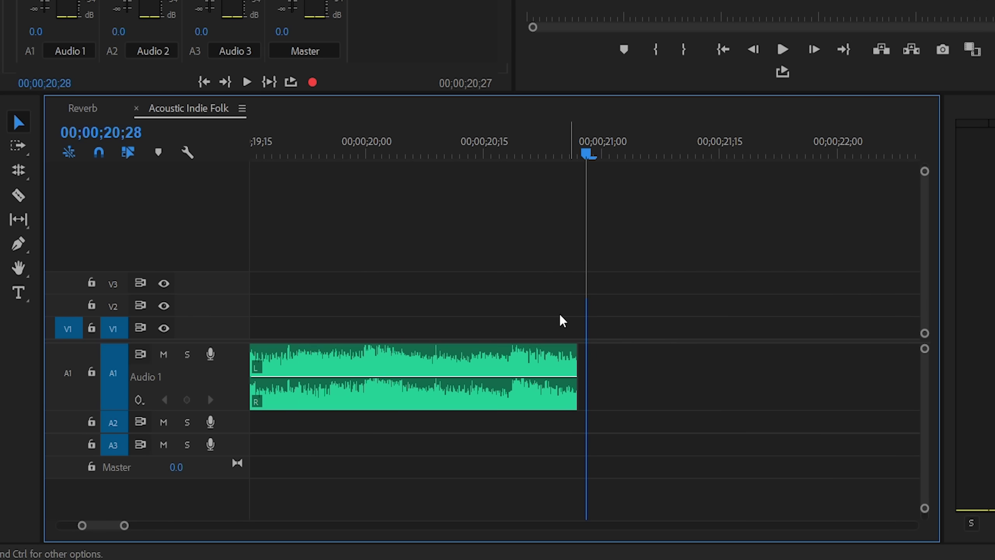
left_click(382, 156)
key("space")
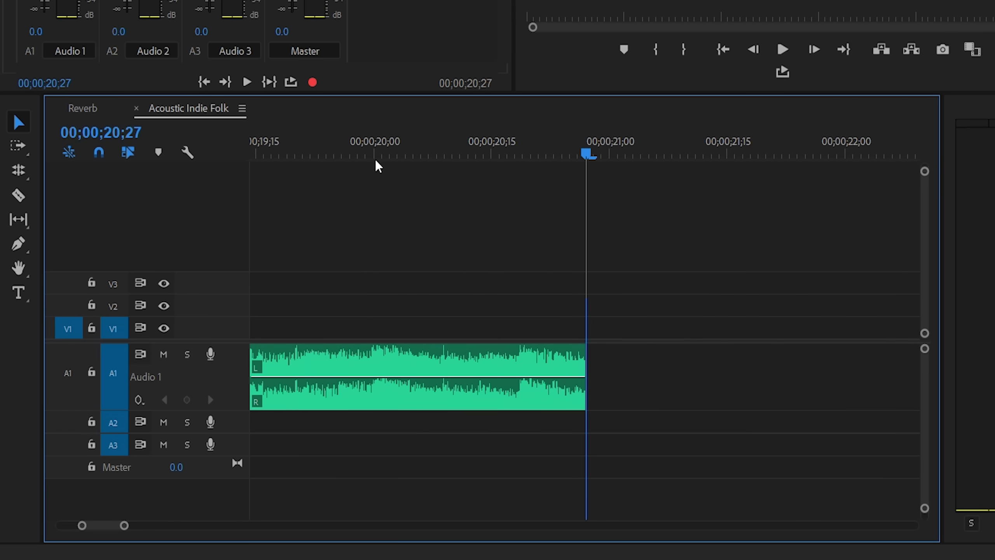
Step: Zoom in and razor the song clip about seven frames before its end
left_click(677, 243)
key("=")
key("c")
left_click(461, 371)
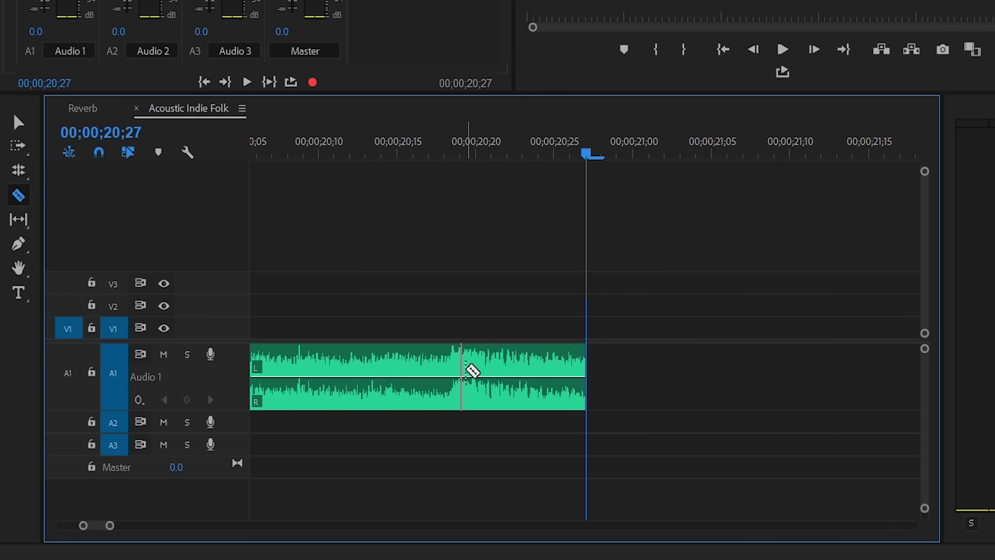
key("v")
key("-")
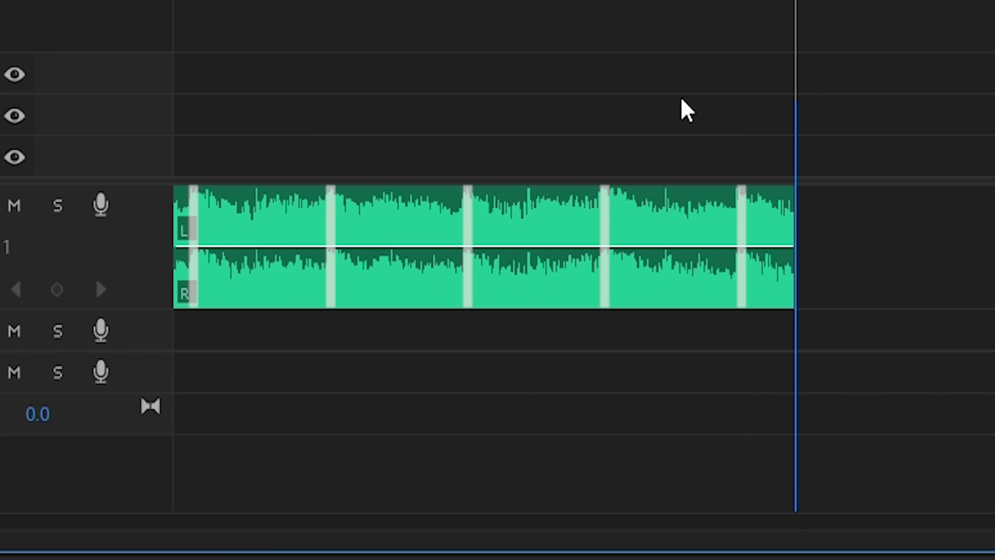
Step: Split the clip at 20;19 and select the 8-frame end piece on A1
key("c")
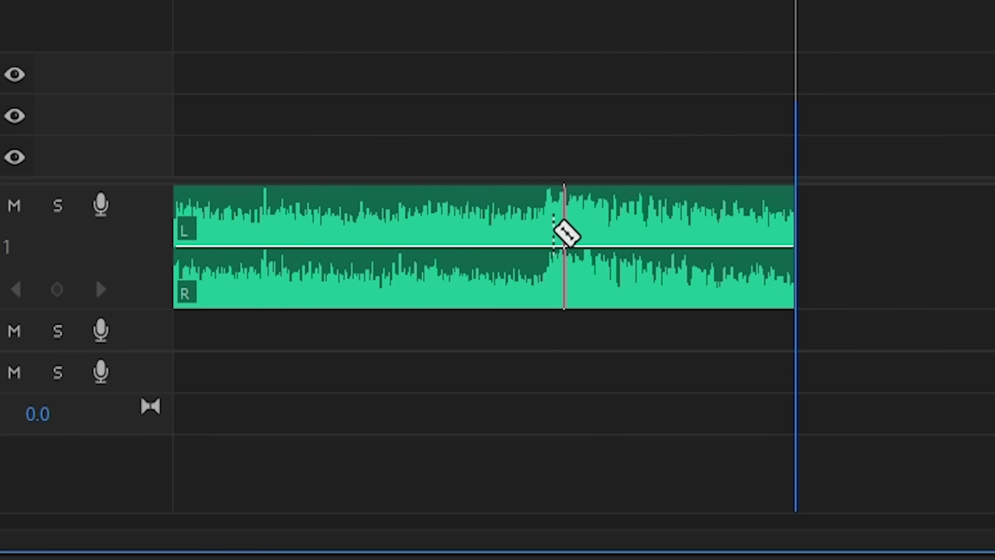
left_click(564, 235)
key("v")
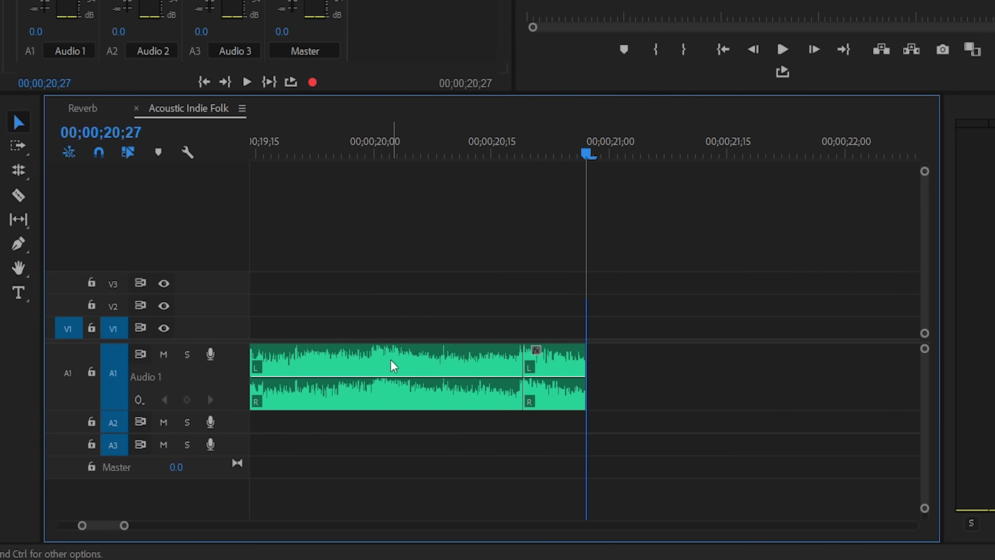
left_click(394, 366)
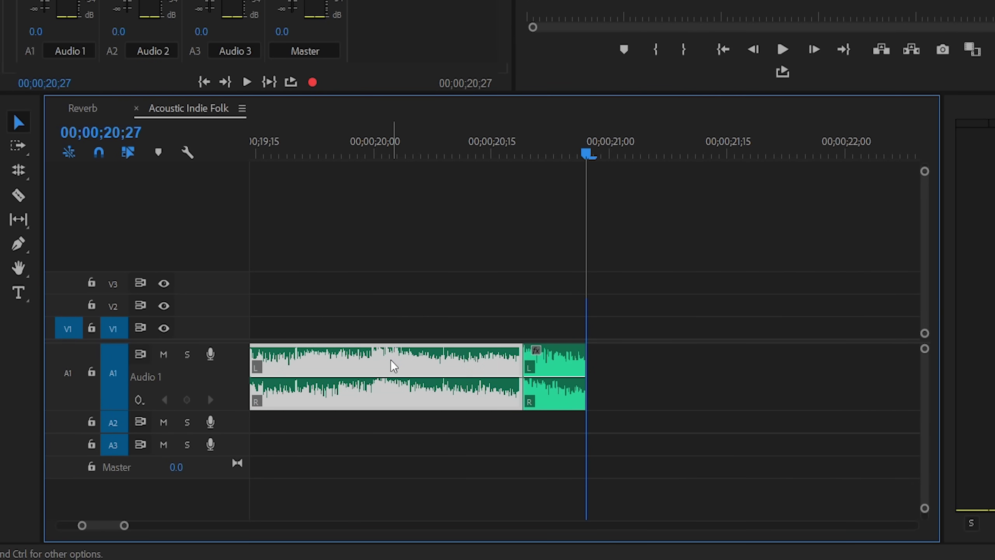
left_click(572, 373)
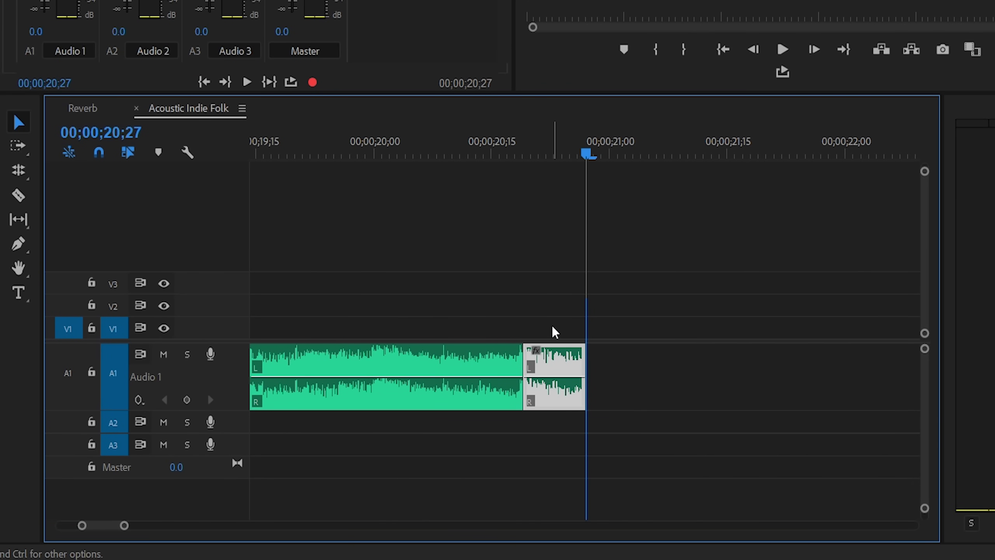
left_click(546, 308)
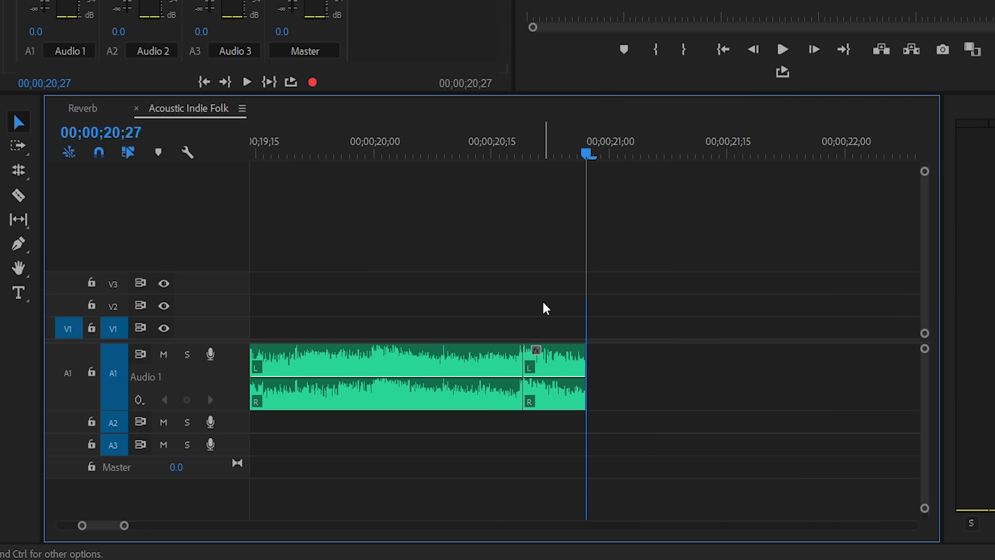
left_click(555, 363)
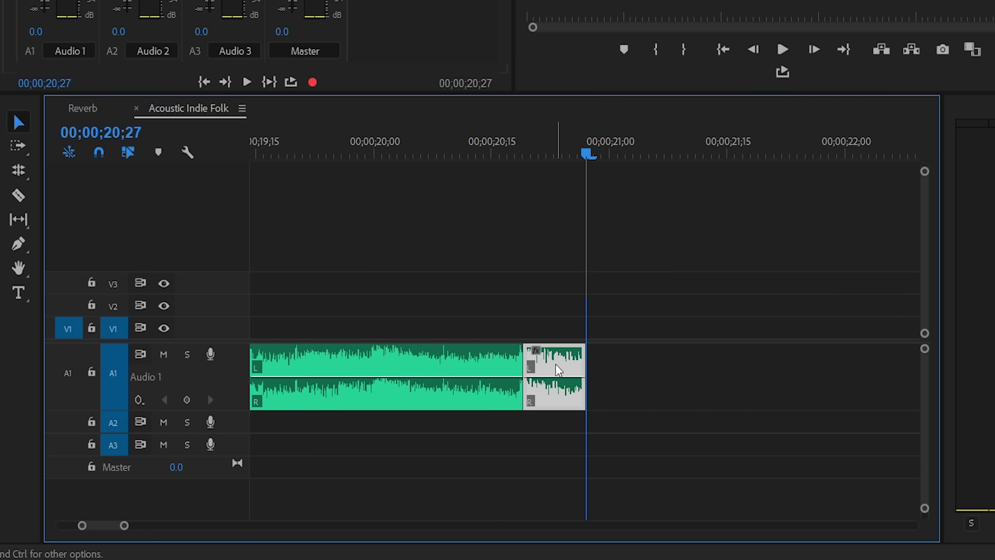
Step: Nest the short end clip into a sequence named 'Reverb'
right_click(559, 369)
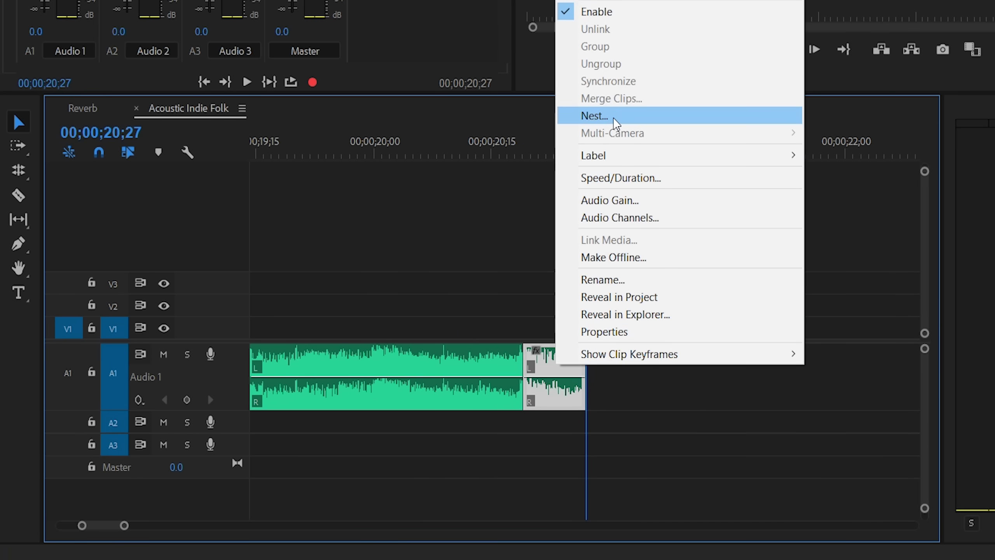
left_click(594, 115)
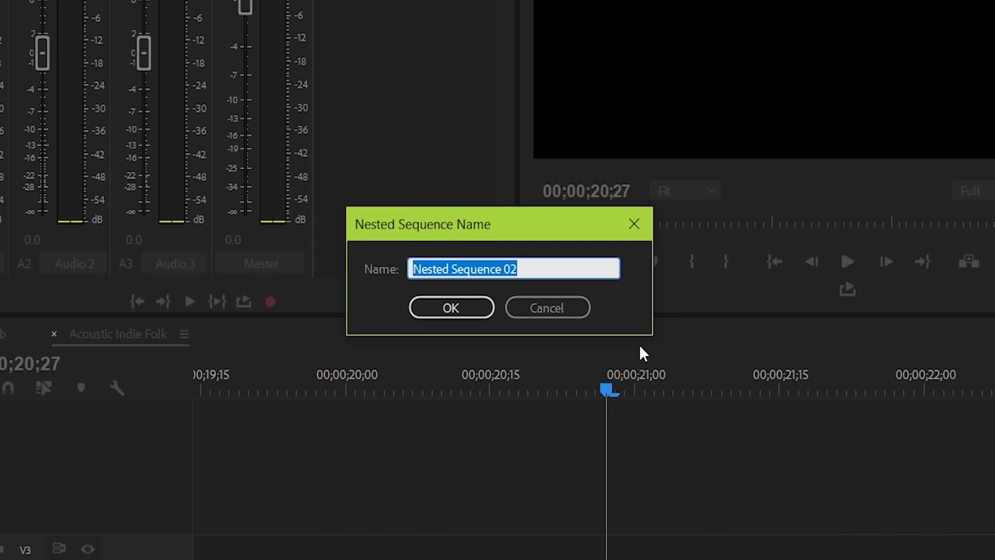
type("Reverb")
key("Return")
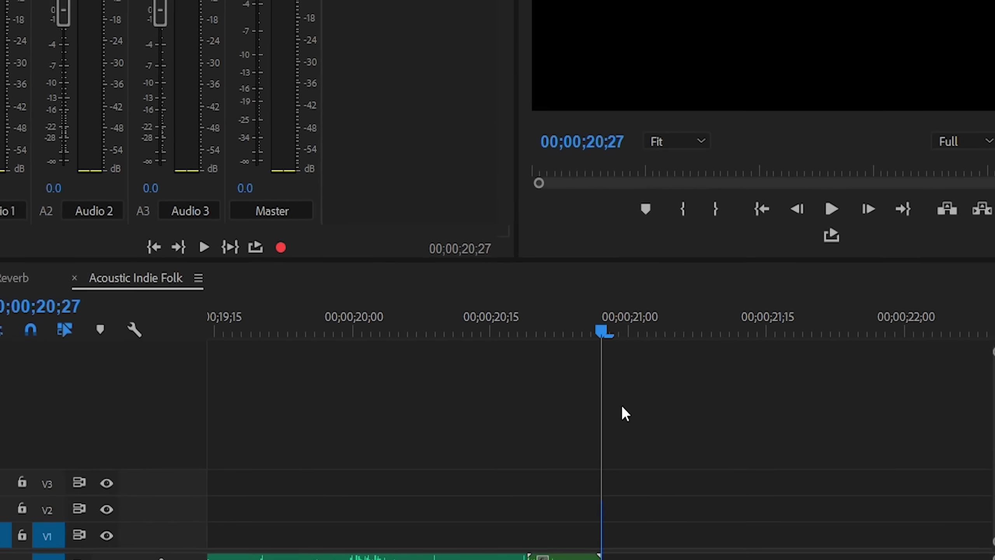
Step: Open the Reverb nest to inspect it, return to Acoustic Indie Folk, and try extending its end
double_click(565, 557)
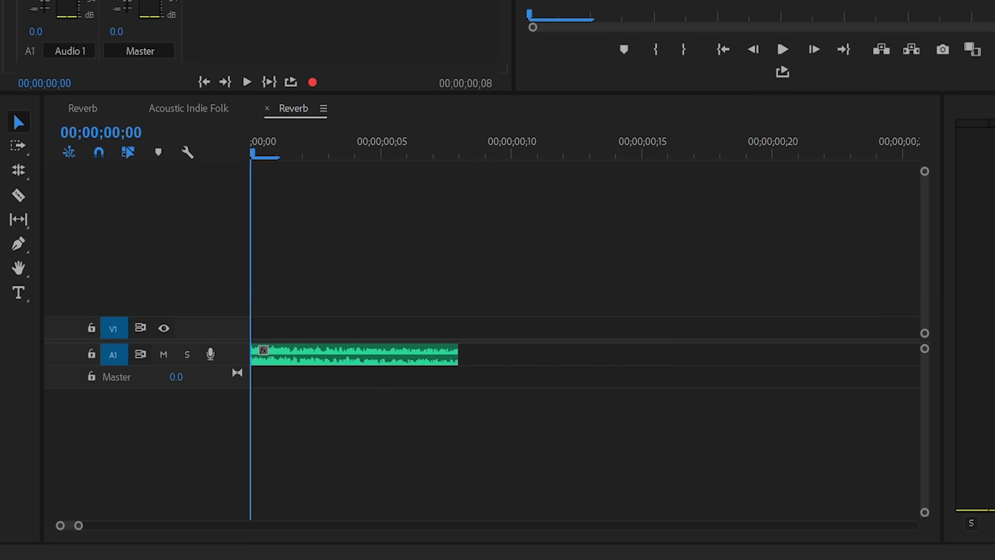
left_click(190, 110)
left_click(575, 240)
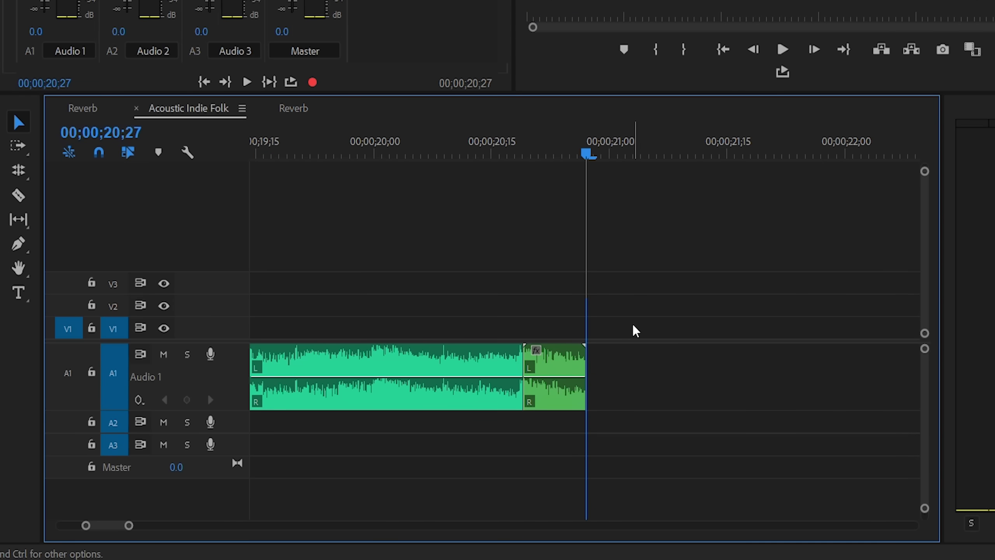
key("Left")
key("Left")
key("Left")
key("Left")
key("Left")
key("Left")
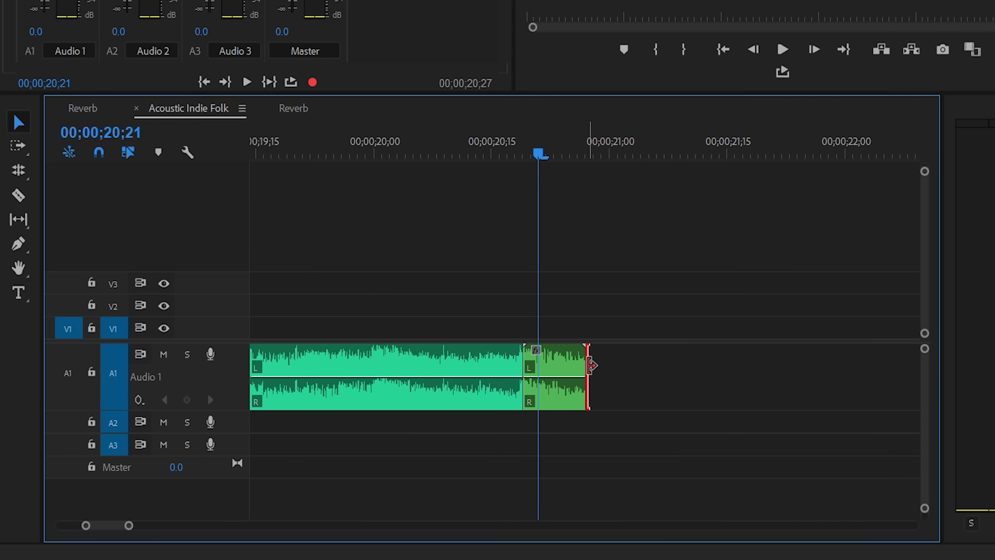
left_click_drag(588, 362, 758, 372)
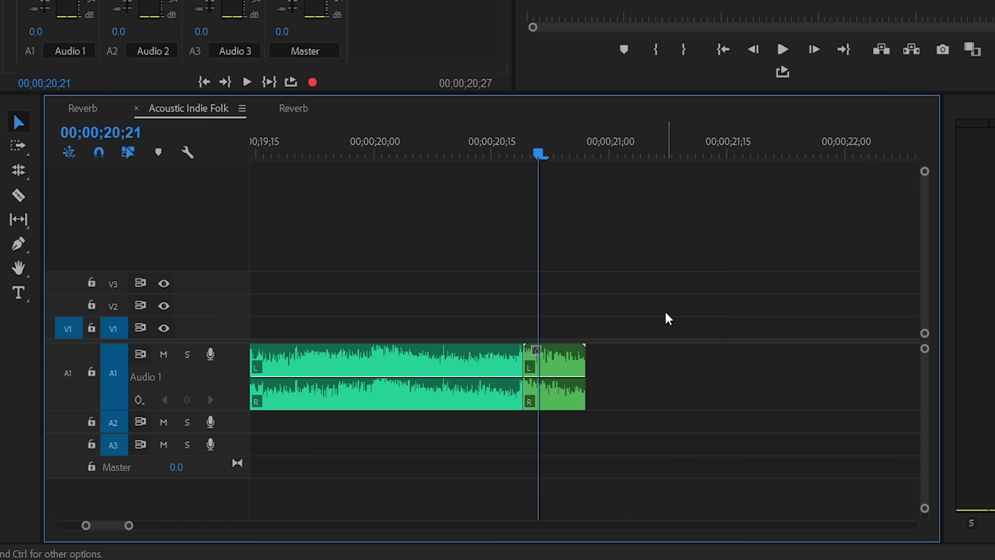
Step: In Reverb, duplicate the clip onto A2, disable the copy, and stretch it to about 11 seconds
double_click(576, 360)
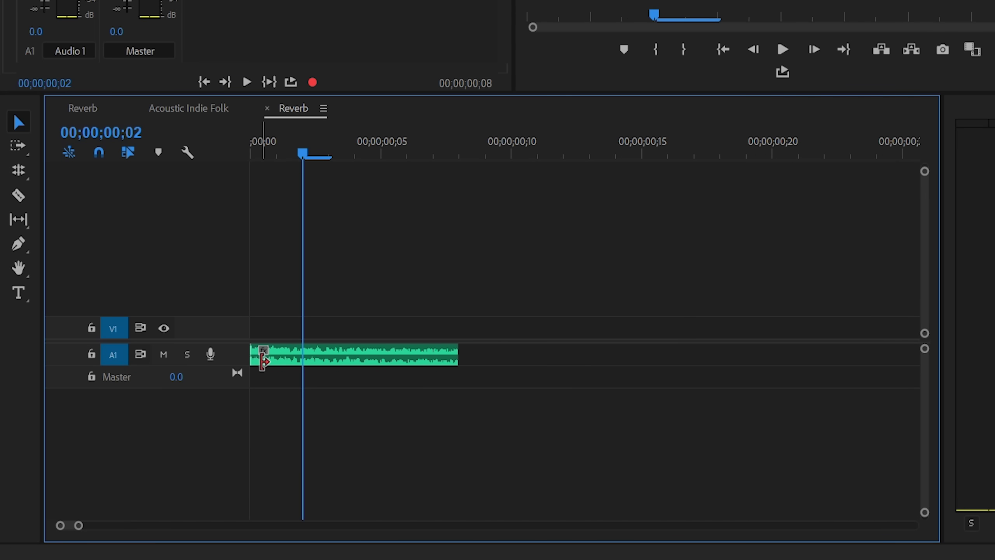
left_click_drag(293, 360, 296, 397)
right_click(313, 381)
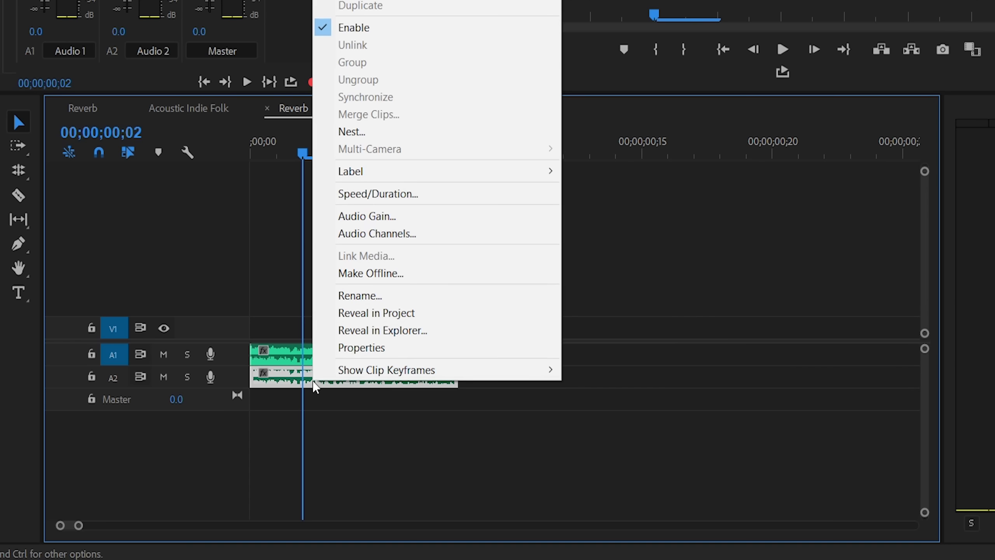
left_click(395, 27)
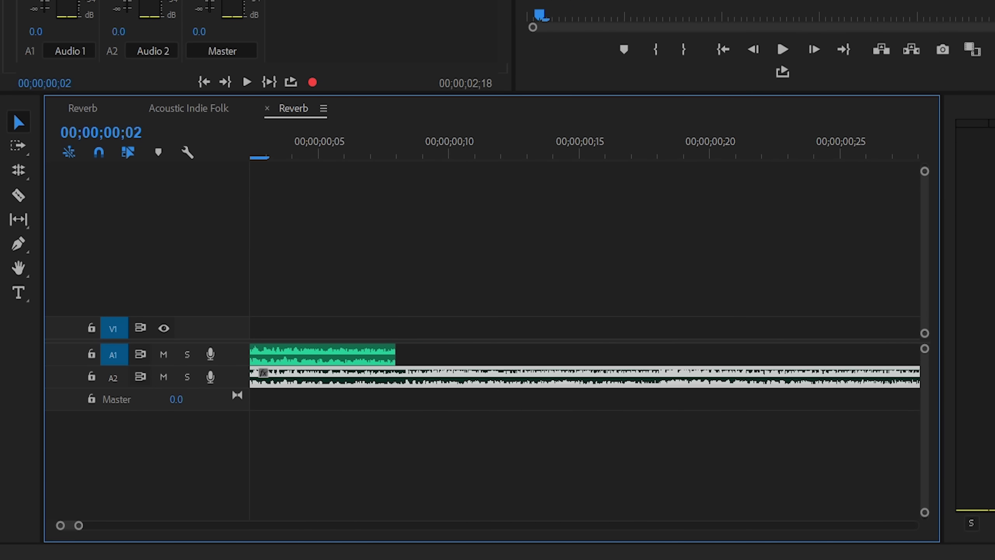
key("minus")
key("minus")
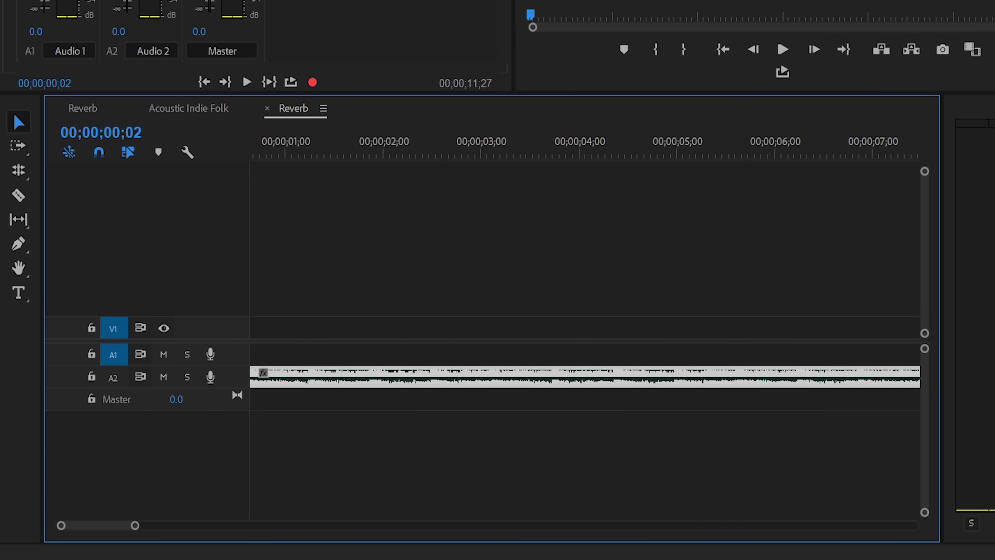
key("minus")
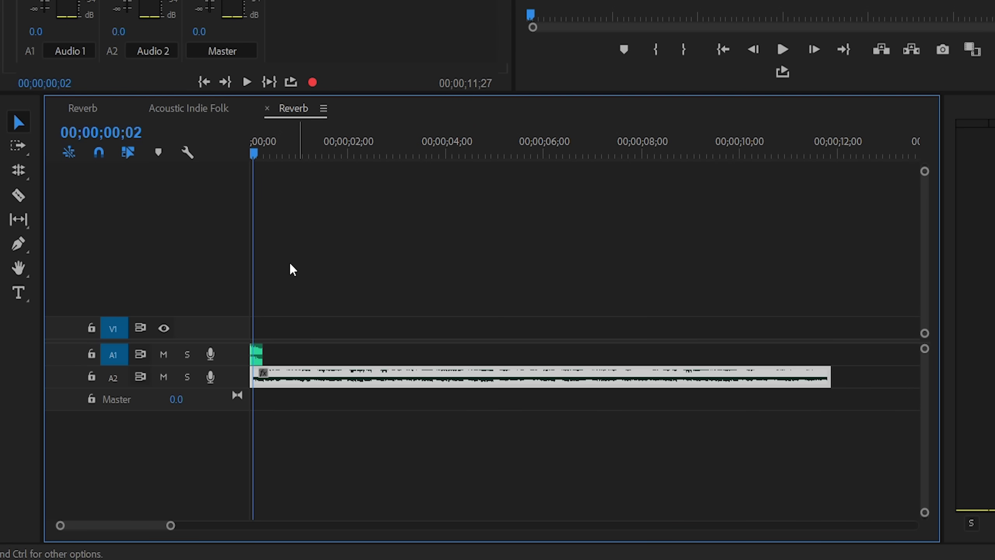
left_click(192, 109)
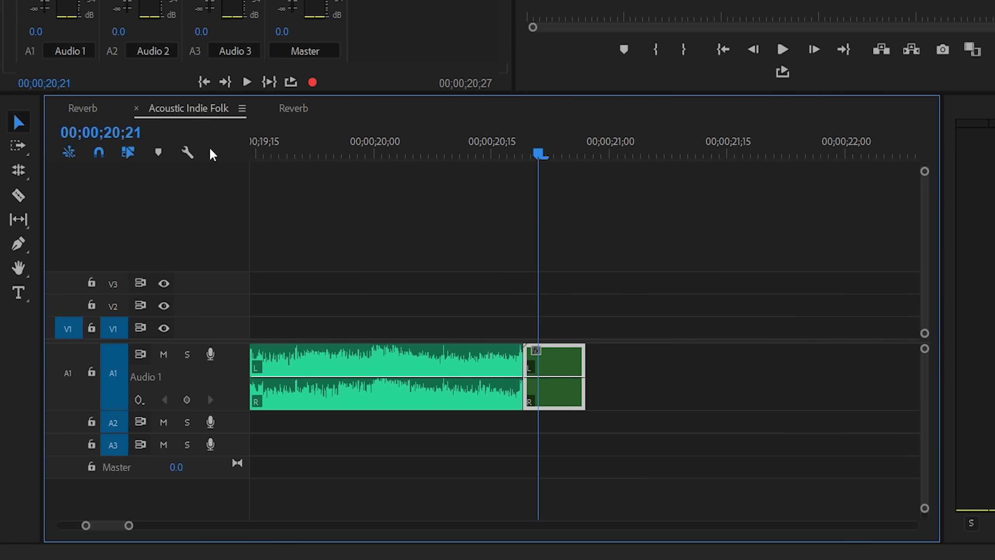
left_click(622, 279)
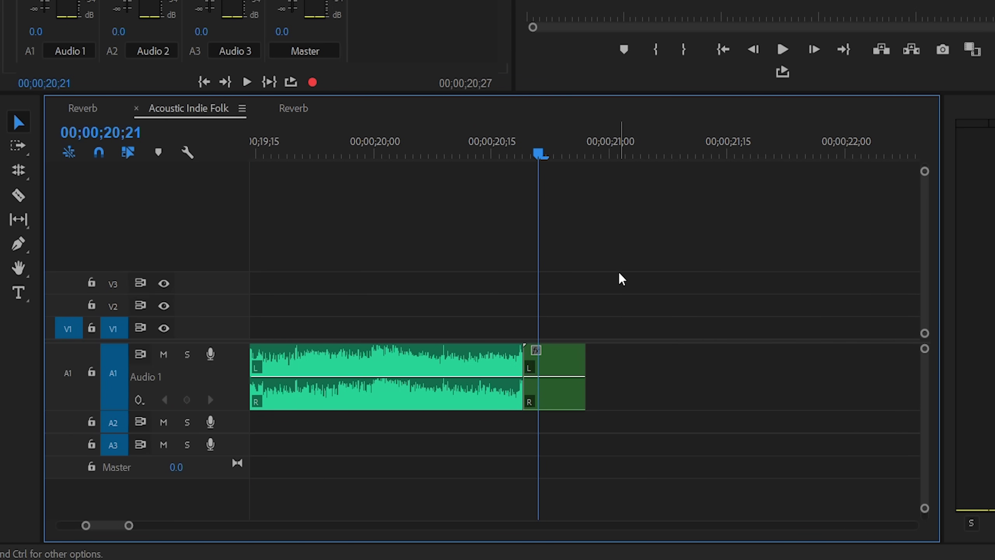
Step: In Reverb, add two A1 volume keyframes ramping down from frame 6 to the clip end
left_click(294, 108)
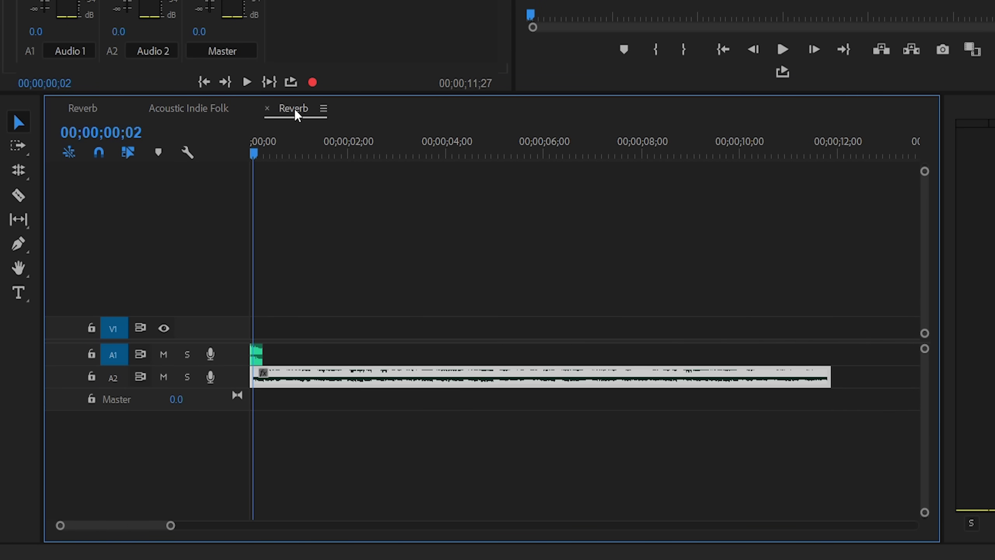
left_click(361, 266)
key("equal")
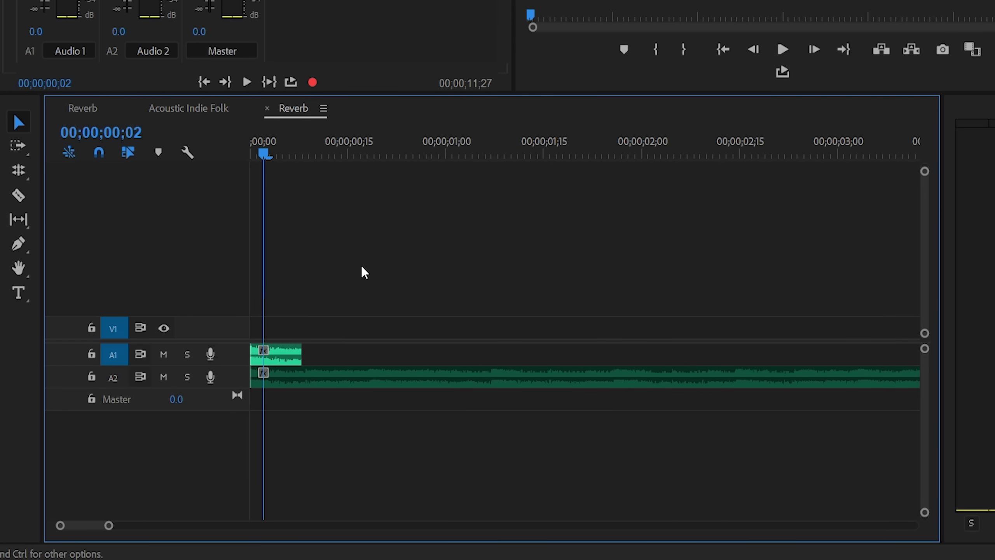
key("equal")
key("equal")
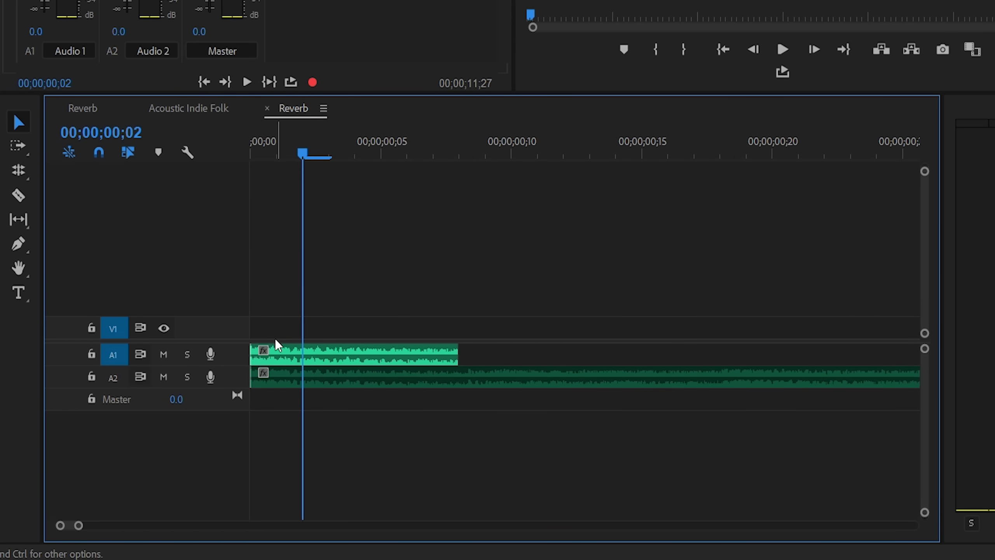
double_click(237, 359)
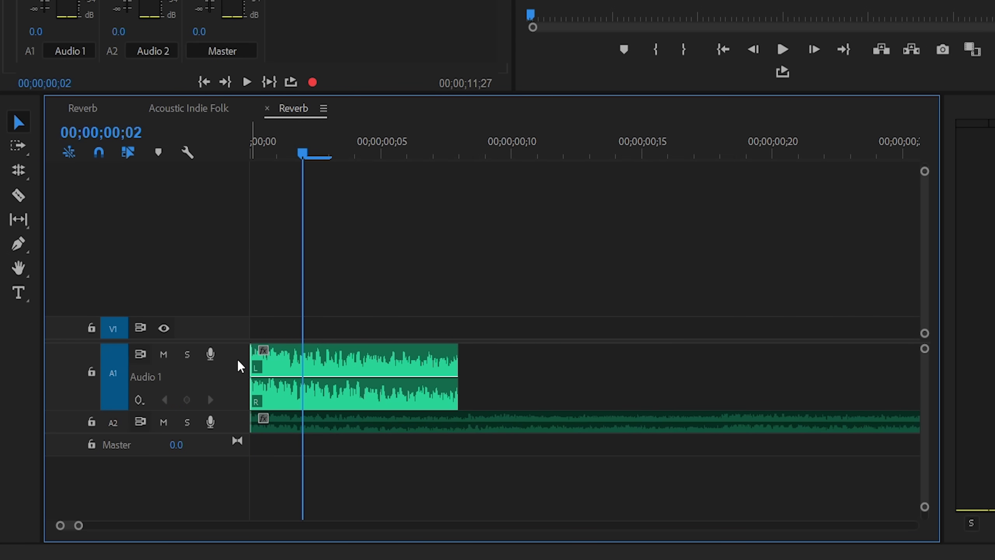
left_click(395, 378, "ctrl")
left_click(415, 378, "ctrl")
left_click_drag(415, 377, 509, 406)
left_click_drag(394, 378, 419, 378)
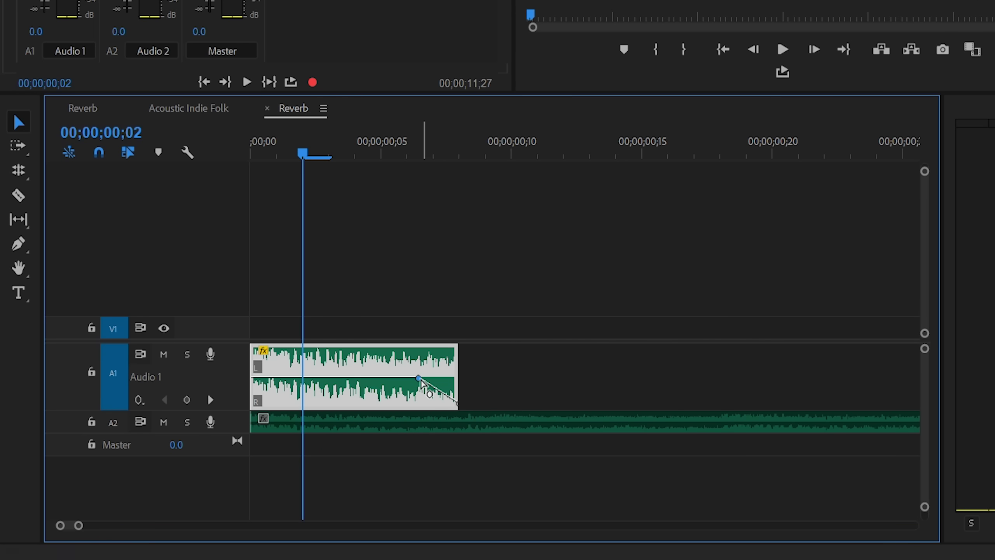
Step: Drag the nested Reverb clip's end so it runs 20;19 to 24;19, lasting 4;01
left_click(206, 115)
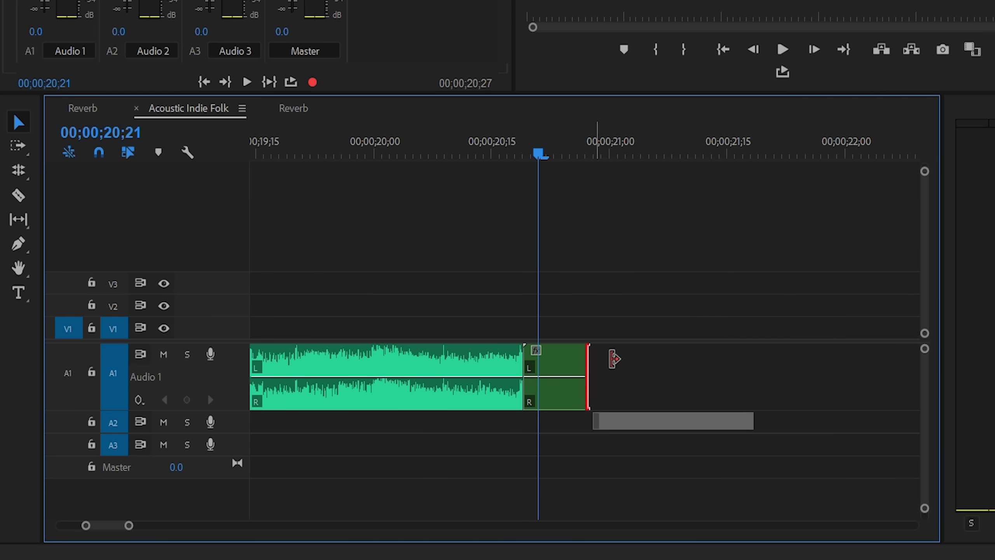
left_click_drag(614, 359, 846, 353)
key("minus")
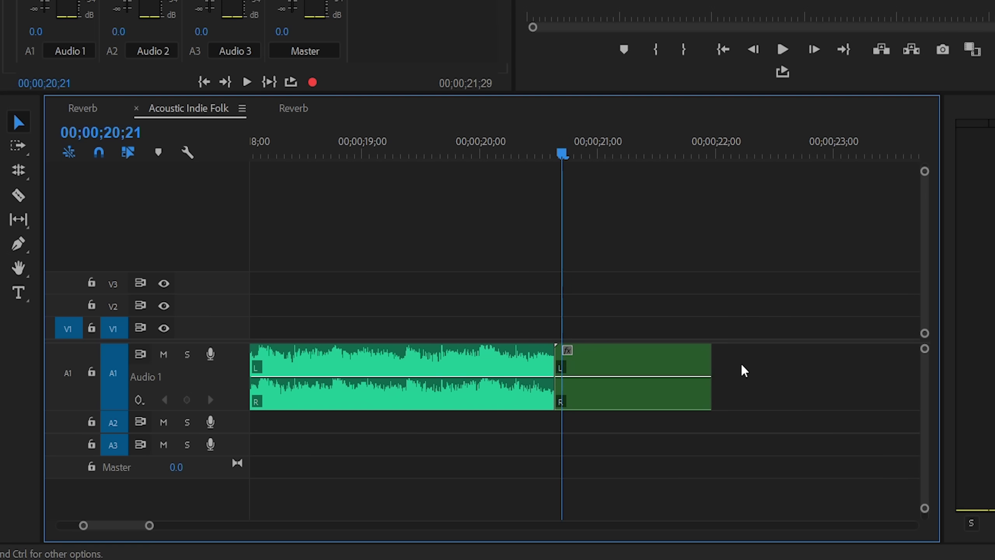
key("minus")
left_click_drag(646, 356, 814, 364)
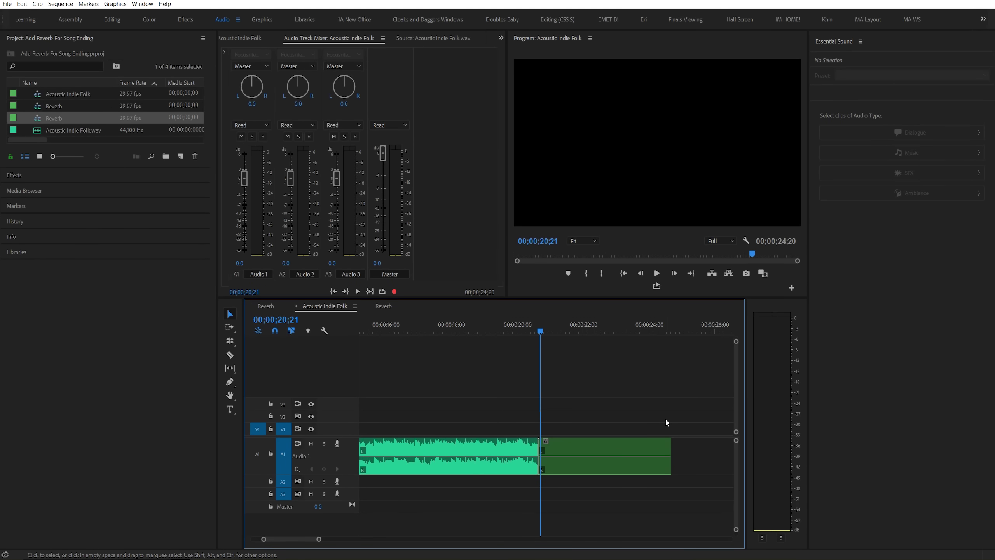
Step: Search effects for 'studio' and apply Studio Reverb to the nested clip
left_click(37, 180)
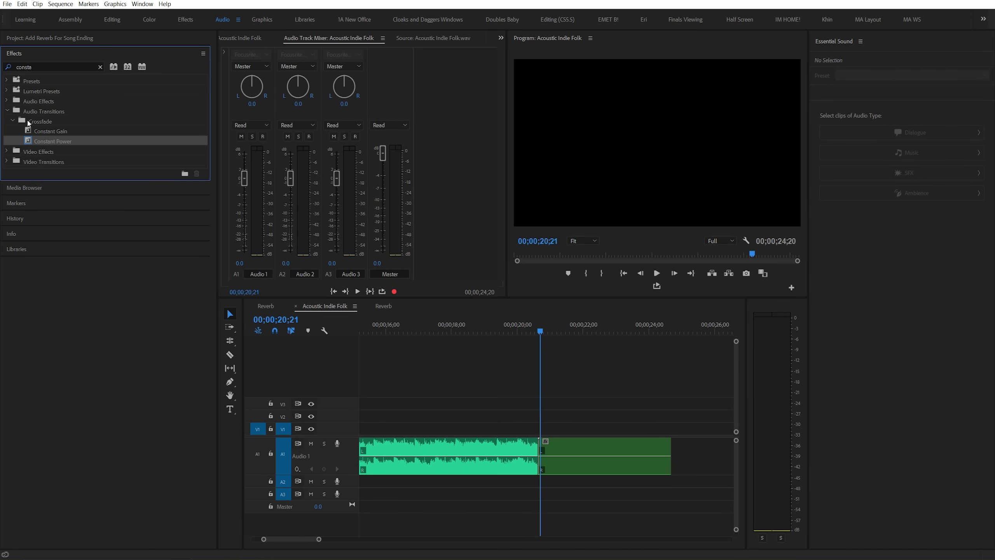
double_click(19, 68)
type("studio r")
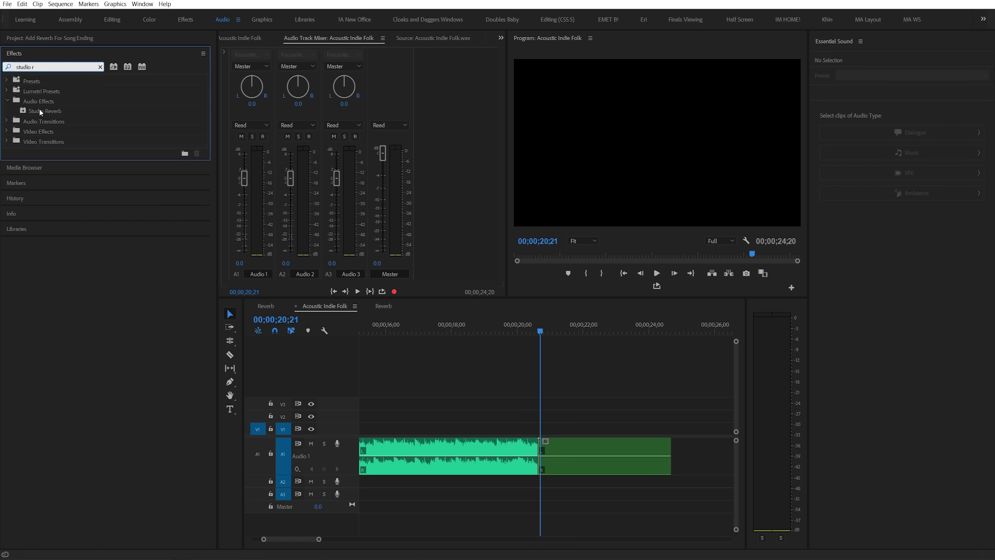
left_click_drag(41, 112, 591, 446)
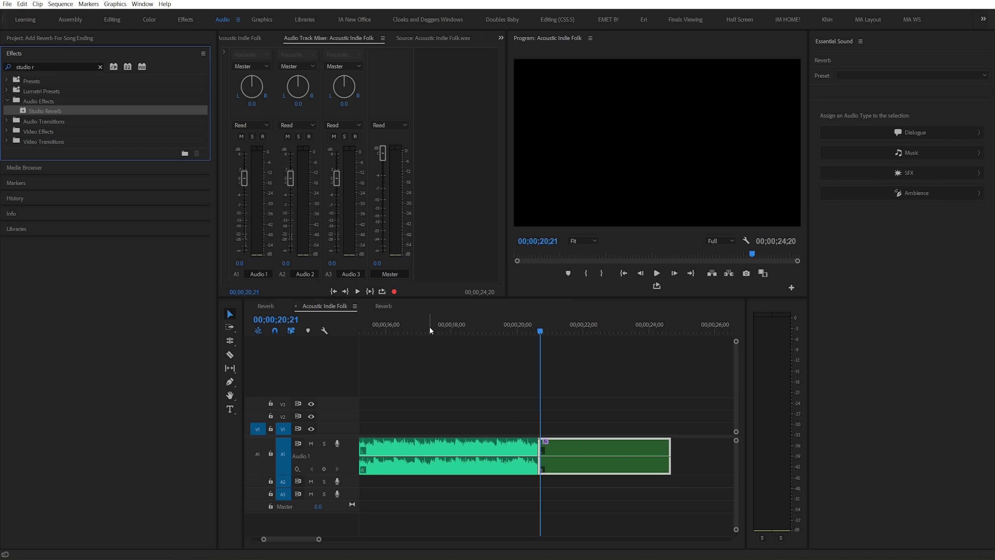
Step: Select the nested Reverb clip and show its Effect Controls panel
left_click(501, 38)
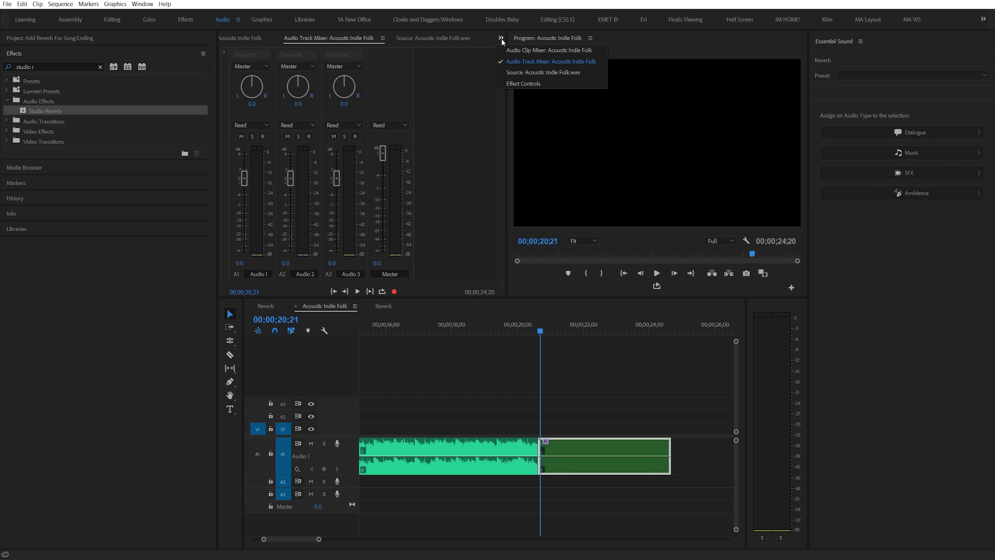
left_click(589, 384)
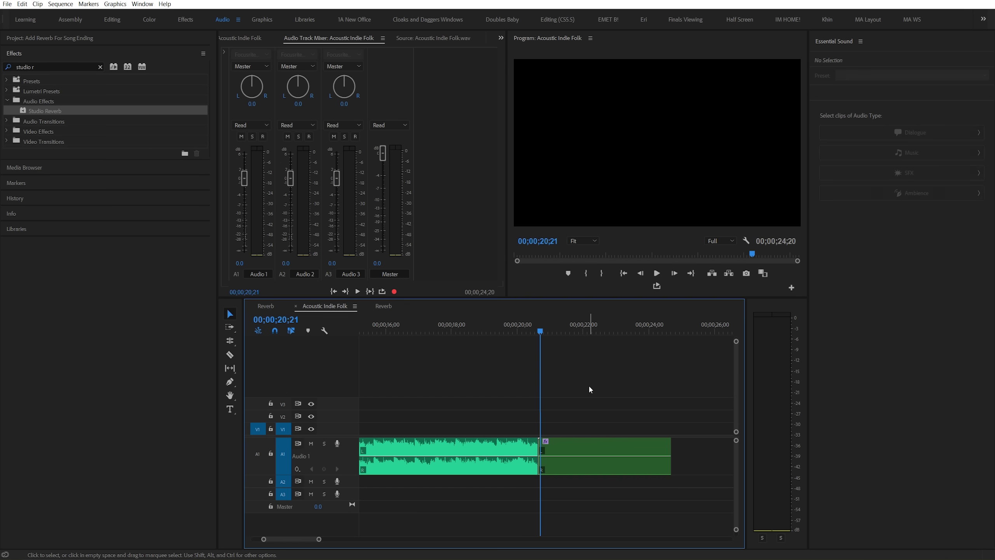
left_click(589, 453)
left_click(501, 38)
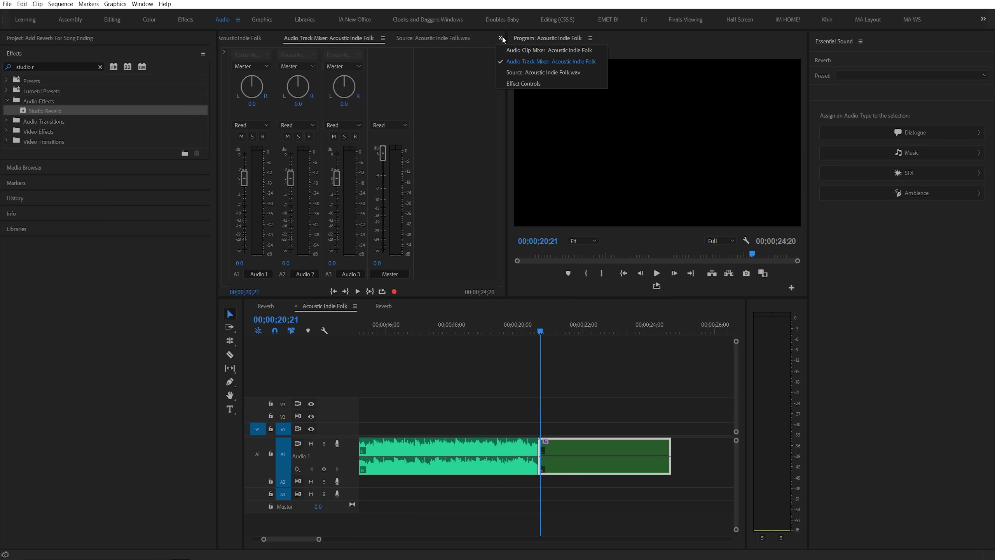
left_click(520, 84)
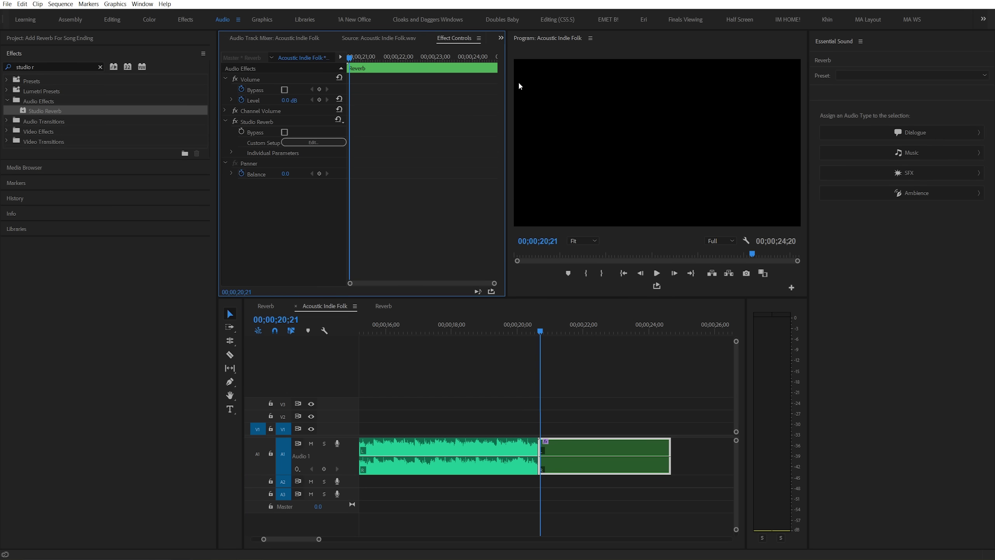
Step: Set the Studio Reverb Decay to 5500 ms in its enlarged editor
left_click(310, 143)
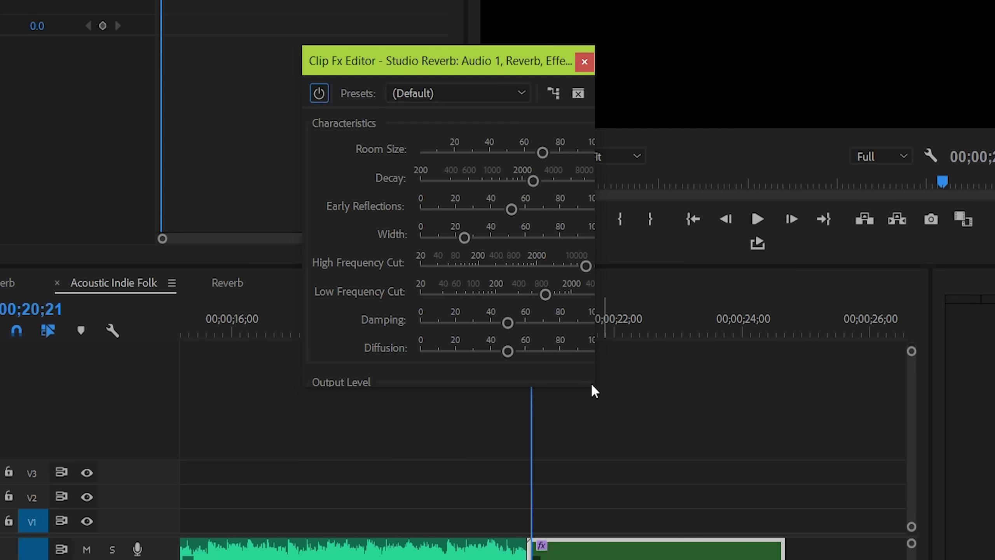
left_click_drag(594, 391, 696, 488)
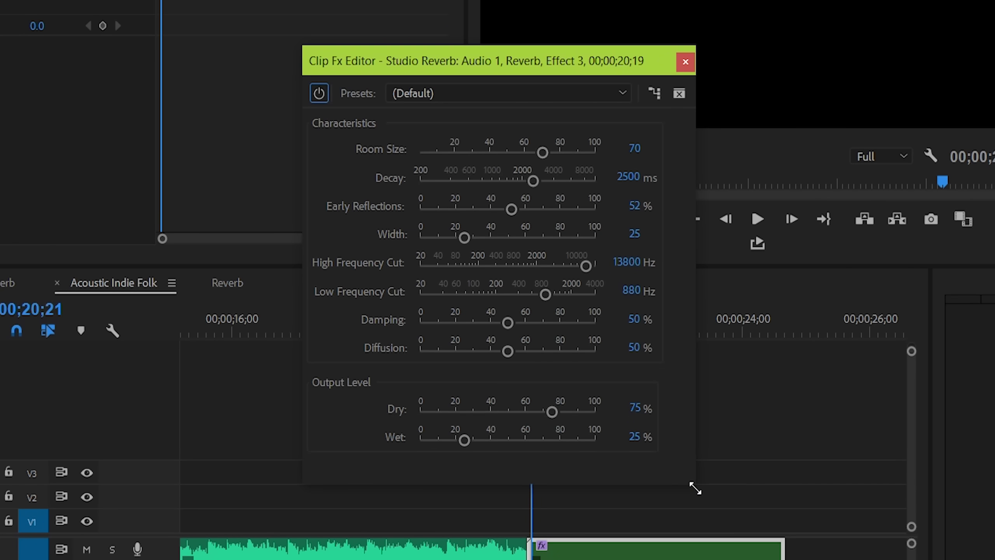
left_click(623, 177)
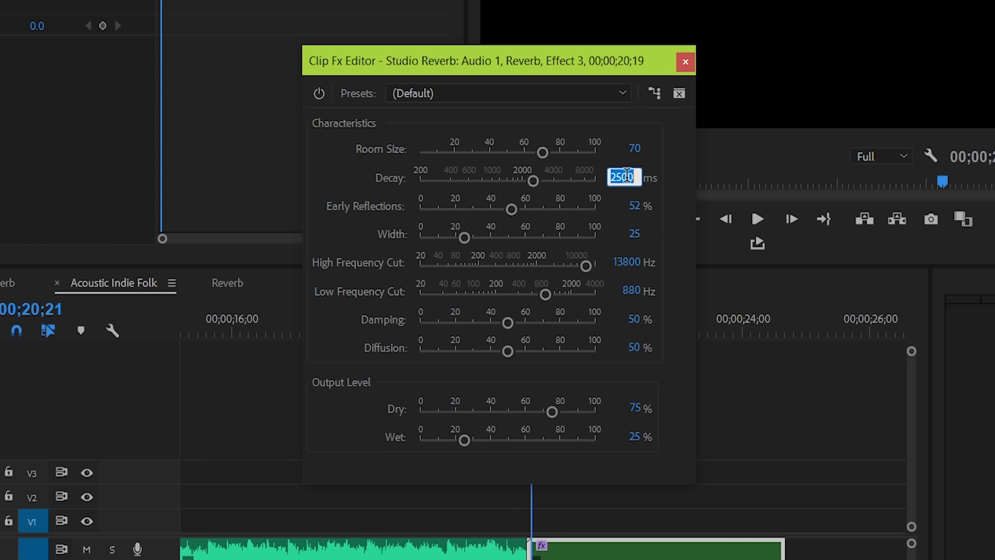
type("55")
key("Return")
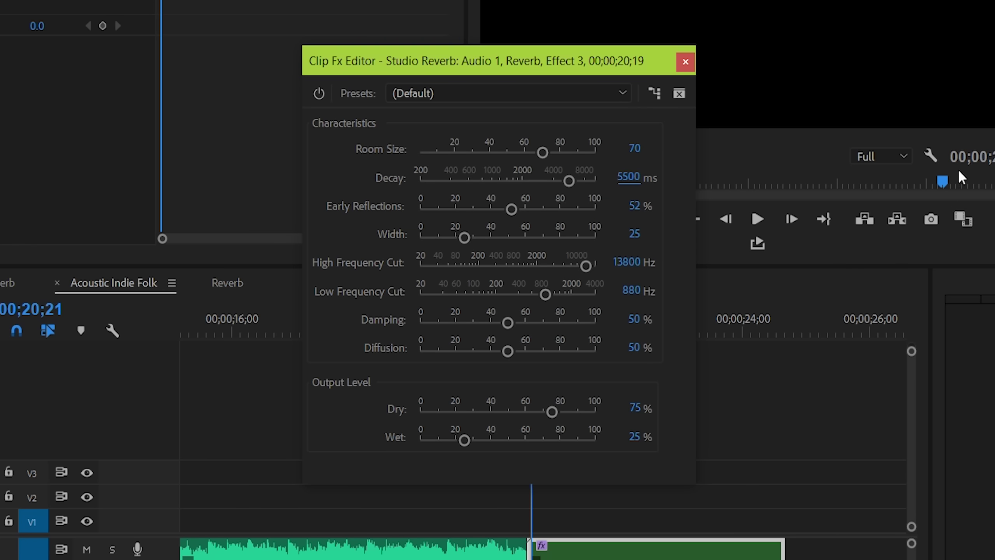
left_click_drag(564, 73, 860, 0)
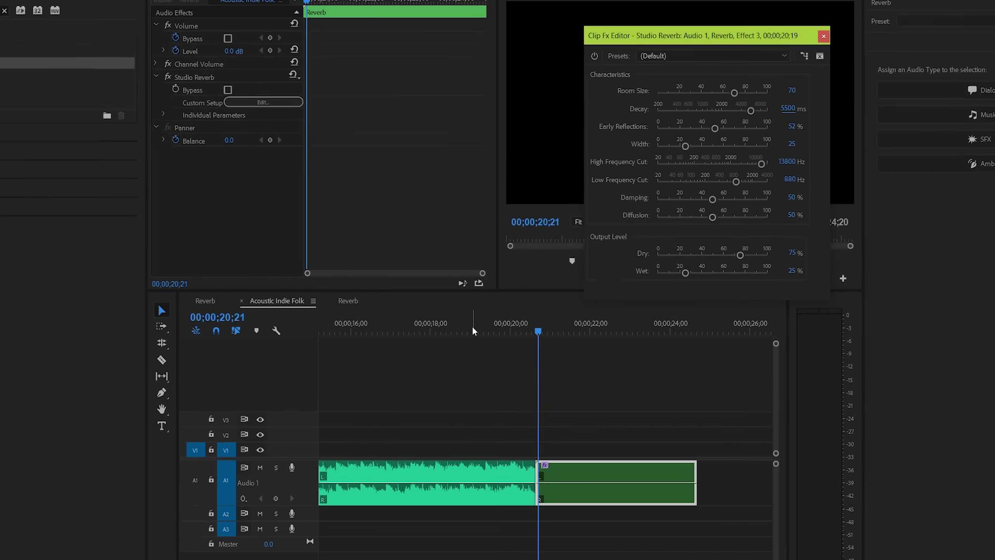
Step: Play the song ending from just before the reverb clip to hear the tail
left_click(429, 331)
key("space")
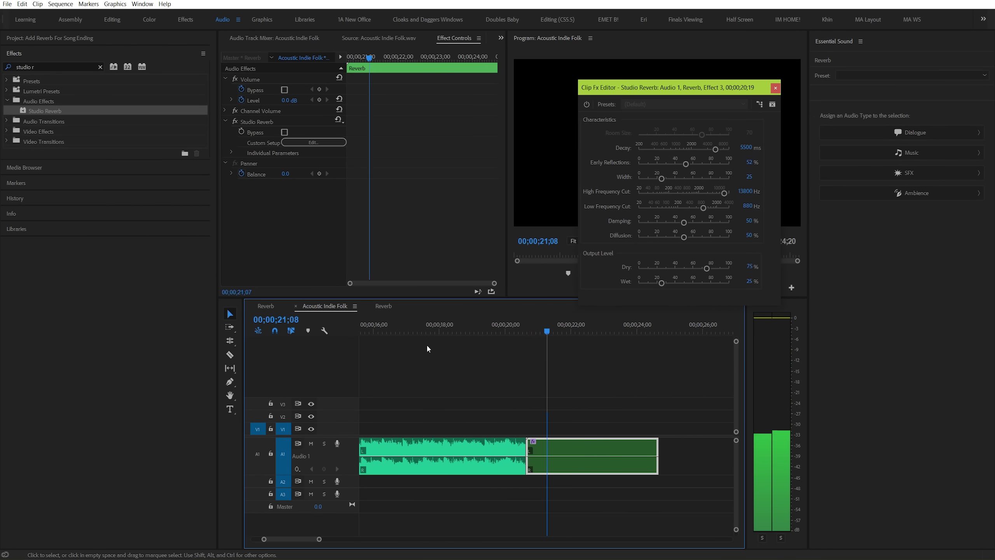
key("space")
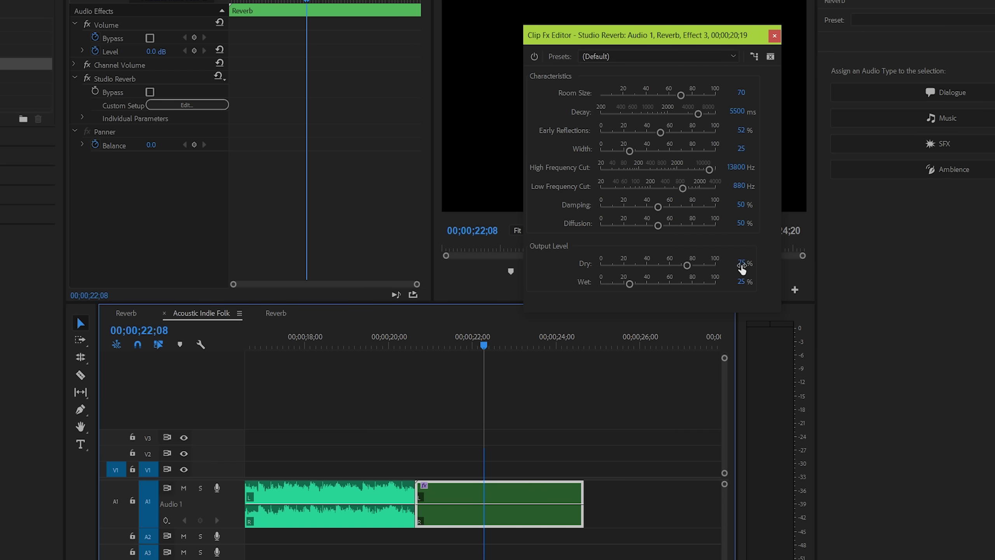
Step: Audition the ending with the reverb fully wet and no dry signal
left_click_drag(742, 267, 709, 299)
left_click(275, 345)
key("space")
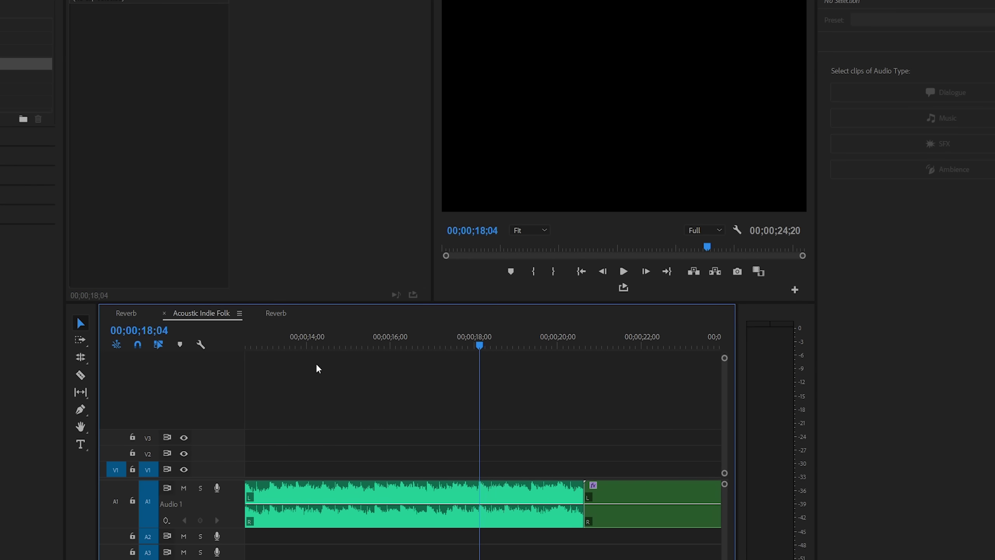
left_click(624, 498)
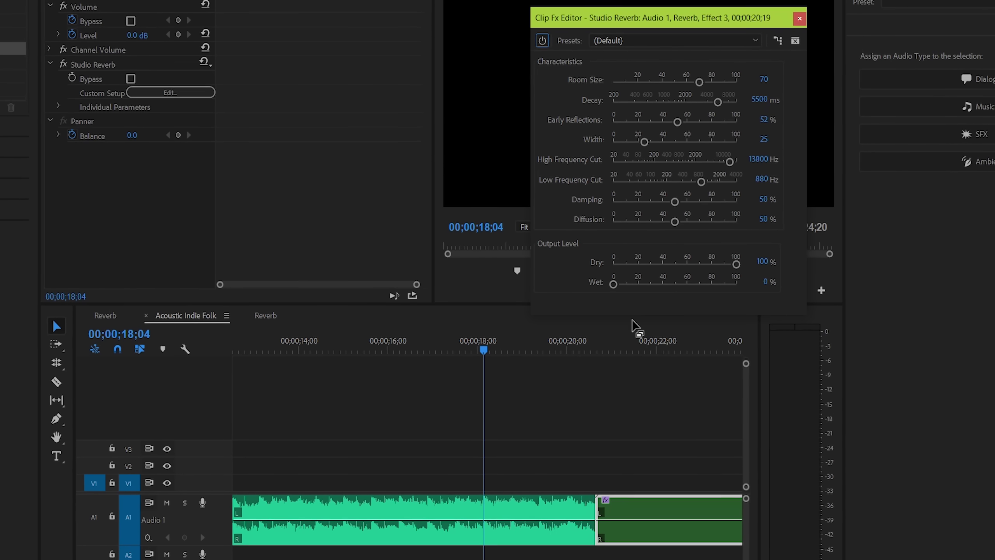
left_click_drag(613, 284, 614, 264)
key("space")
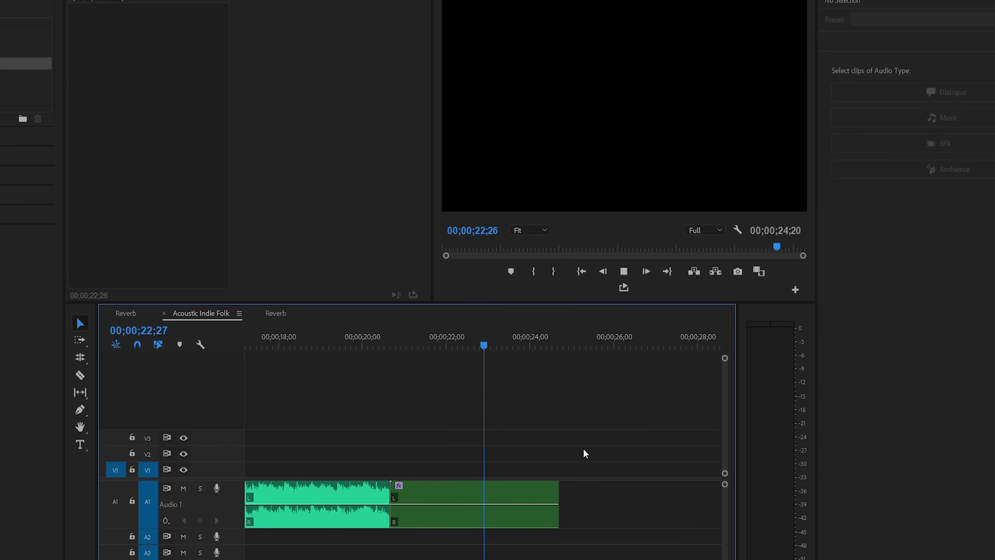
key("space")
Step: Bring dry signal back and set the reverb mix to Dry 34.7%, Wet 26.6%
left_click(498, 485)
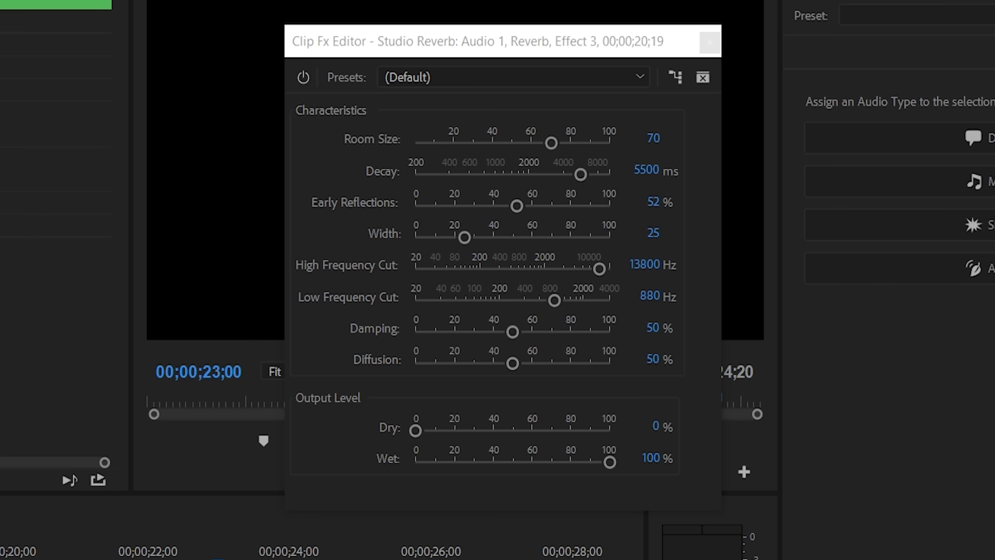
left_click(451, 431)
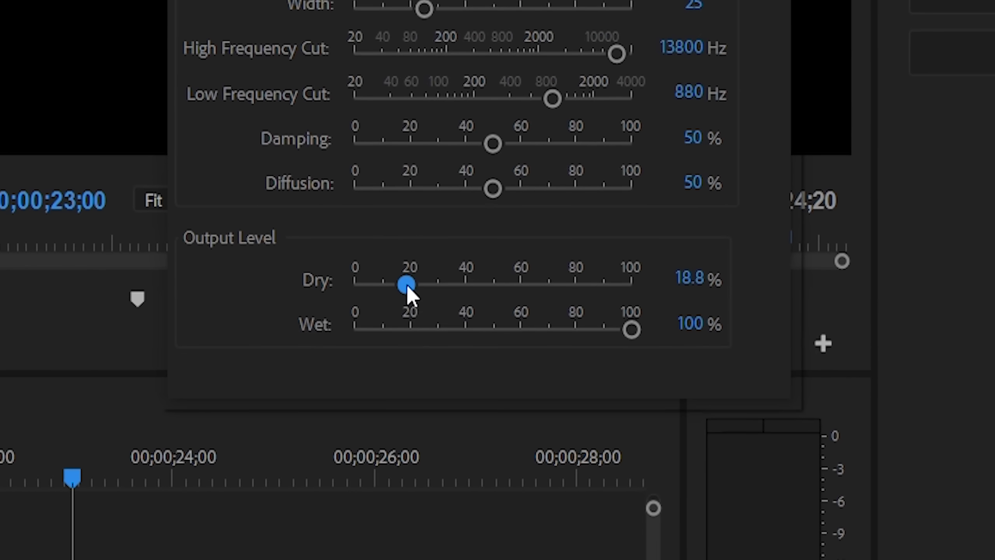
left_click_drag(408, 288, 450, 288)
left_click_drag(468, 329, 428, 329)
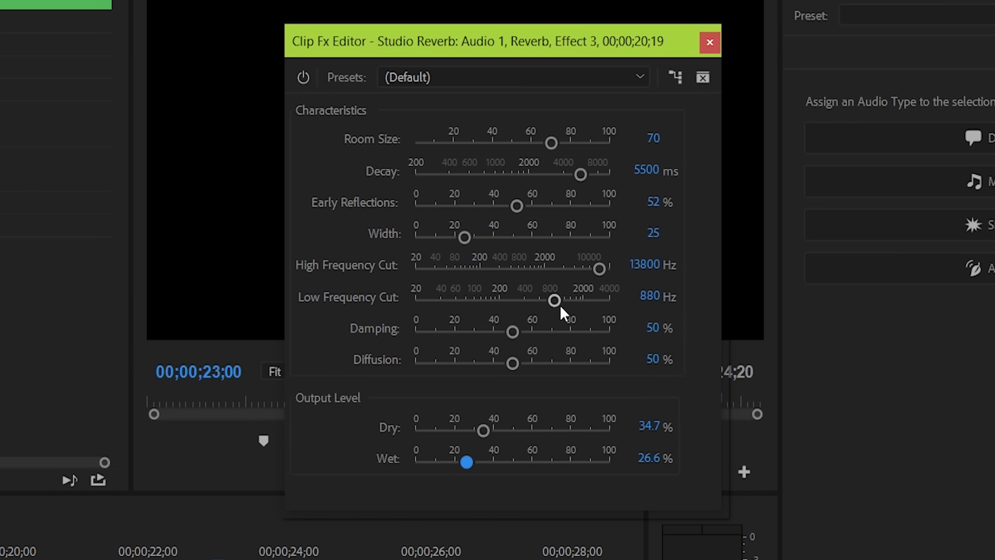
Step: Lower the Studio Reverb Low Frequency Cut from 880 Hz to 20 Hz and audition the ending
left_click_drag(554, 300, 242, 381)
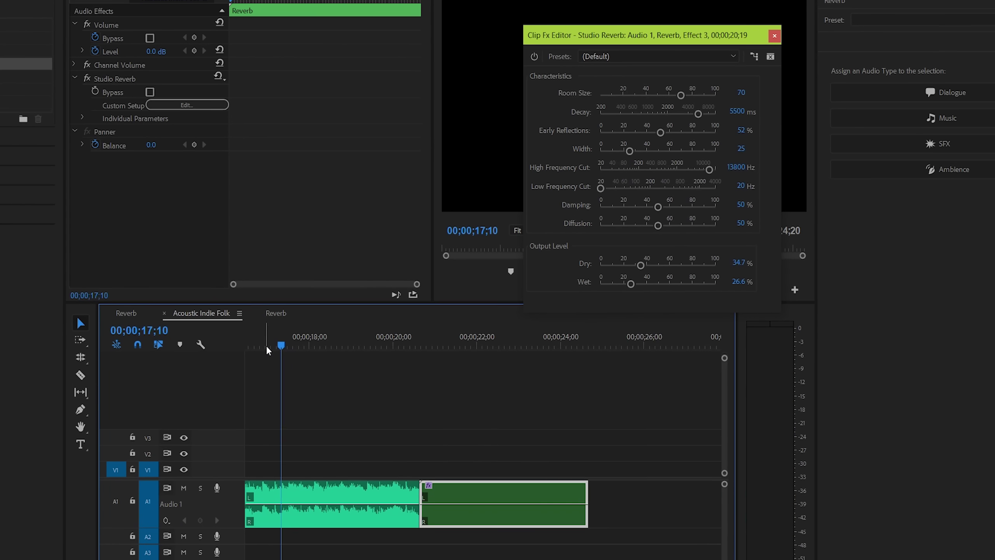
key("space")
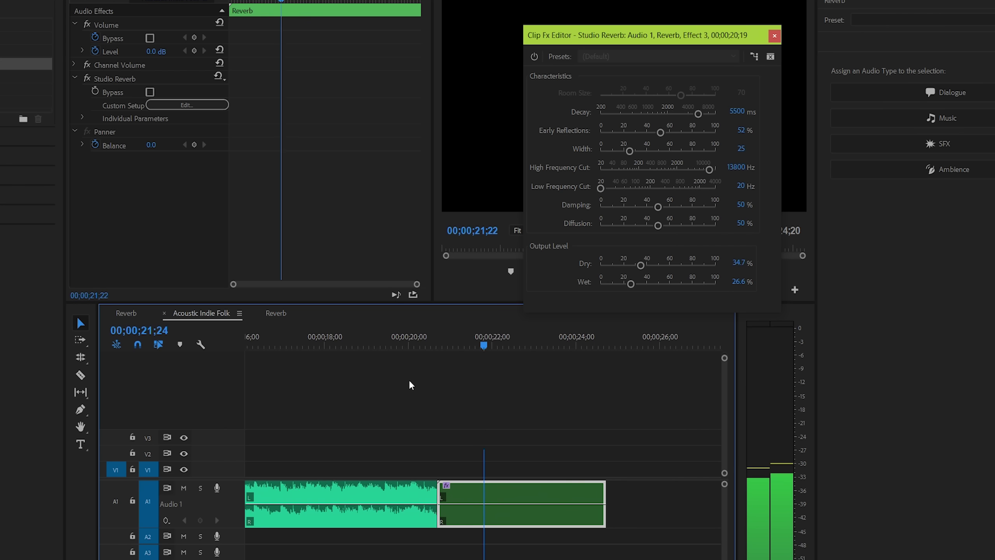
key("space")
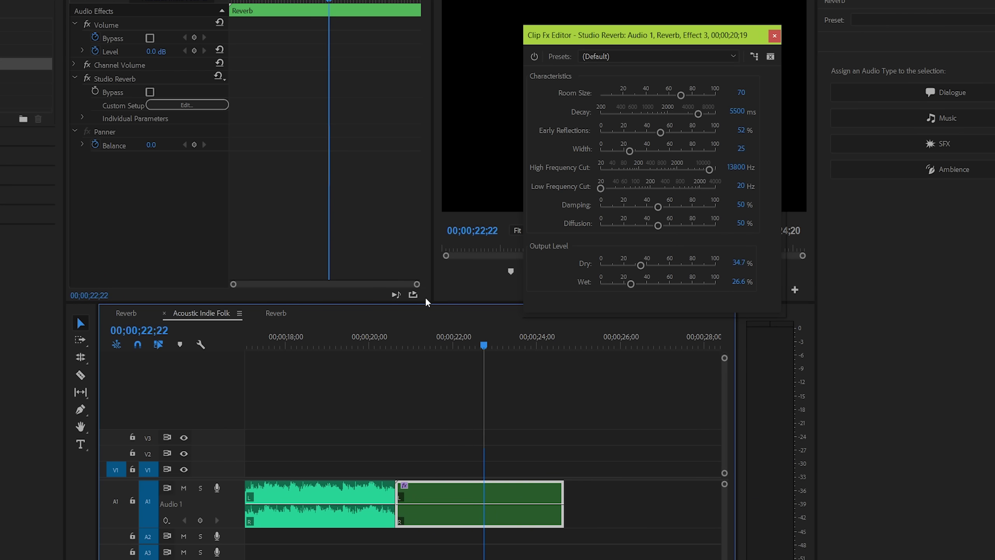
Step: Set Studio Reverb Room Size 85.8, Width 75.3, Damping 91.5% and Diffusion 16.9%
left_click_drag(681, 95, 685, 98)
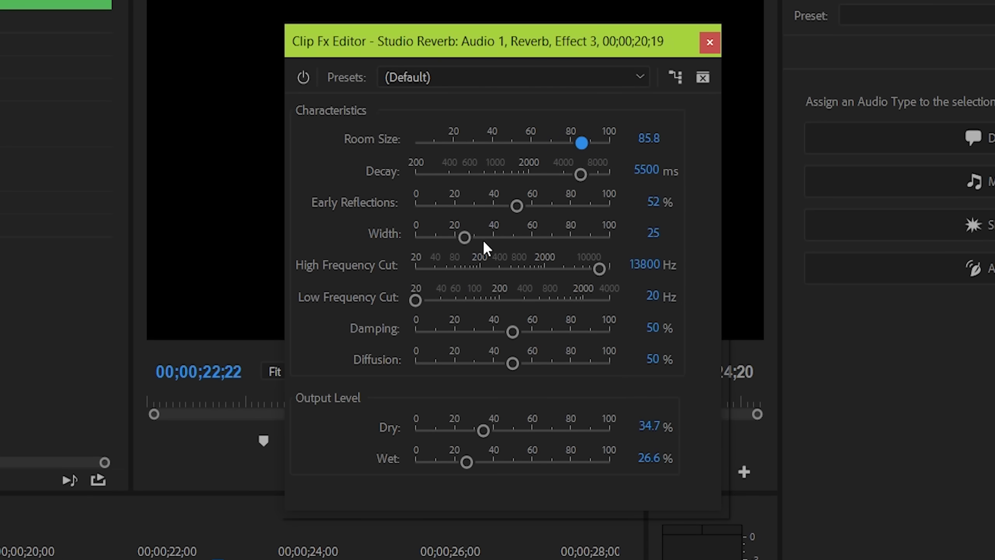
left_click_drag(533, 231, 561, 231)
left_click_drag(520, 332, 594, 320)
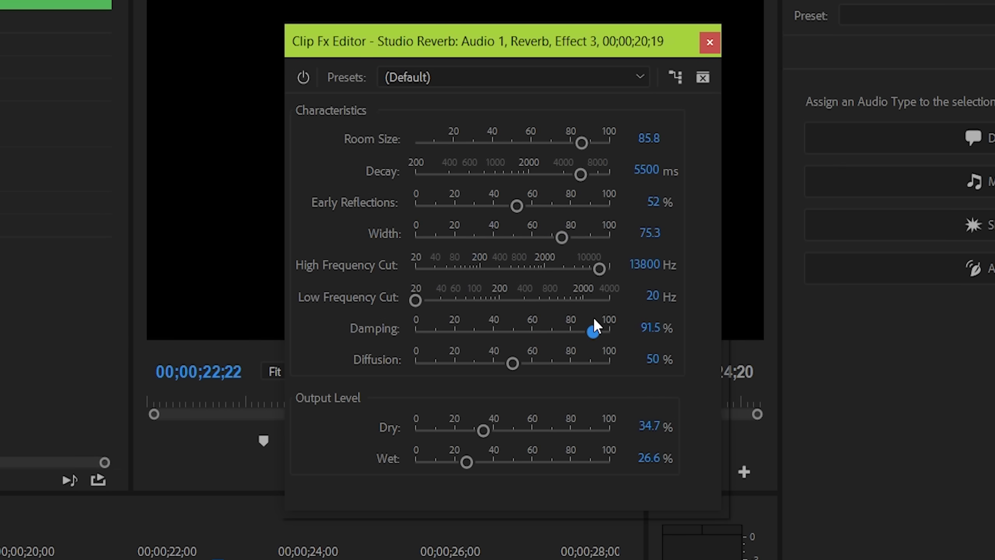
left_click_drag(514, 364, 449, 369)
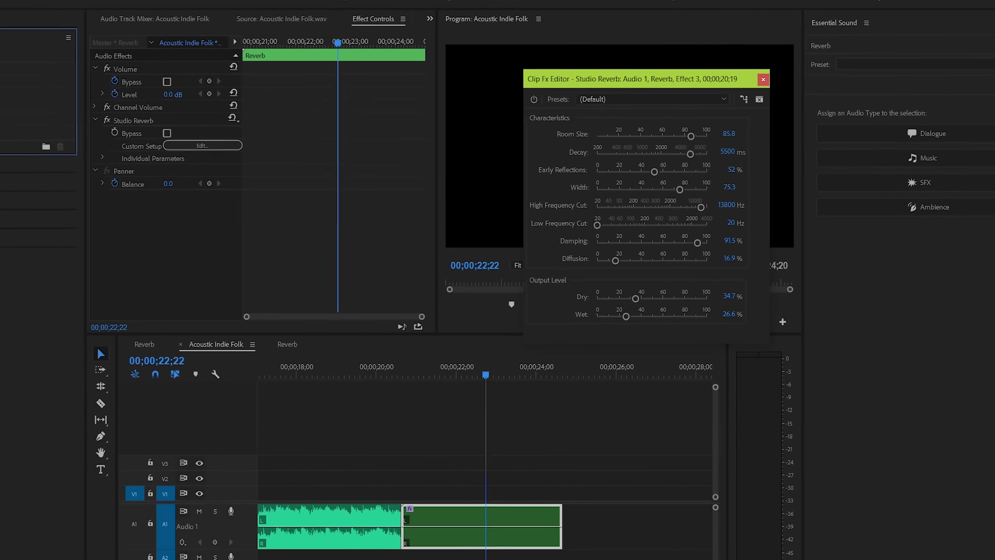
Step: Add a Constant Power crossfade at the cut into the nested Reverb clip, shortened to about 9 frames
type("consta")
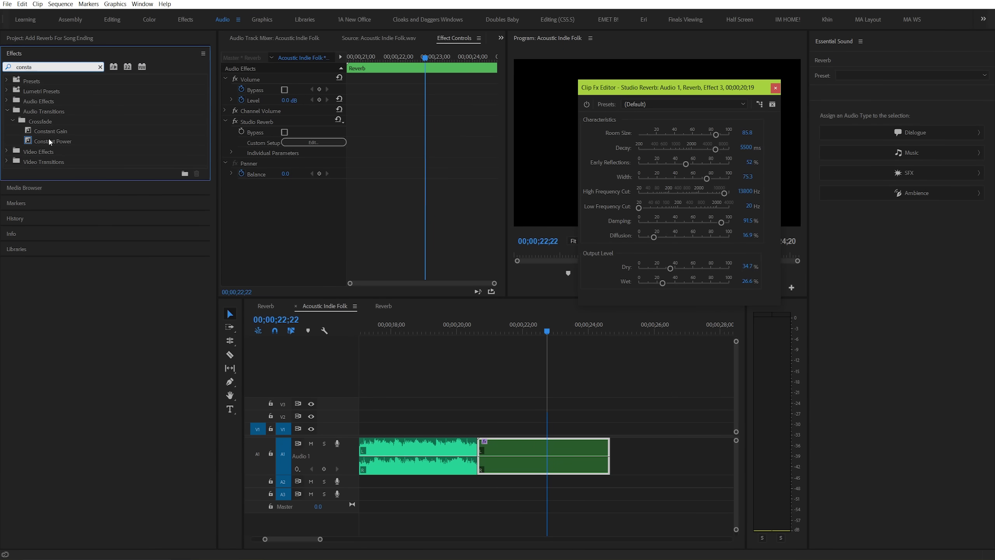
left_click(50, 142)
left_click_drag(459, 428, 492, 448)
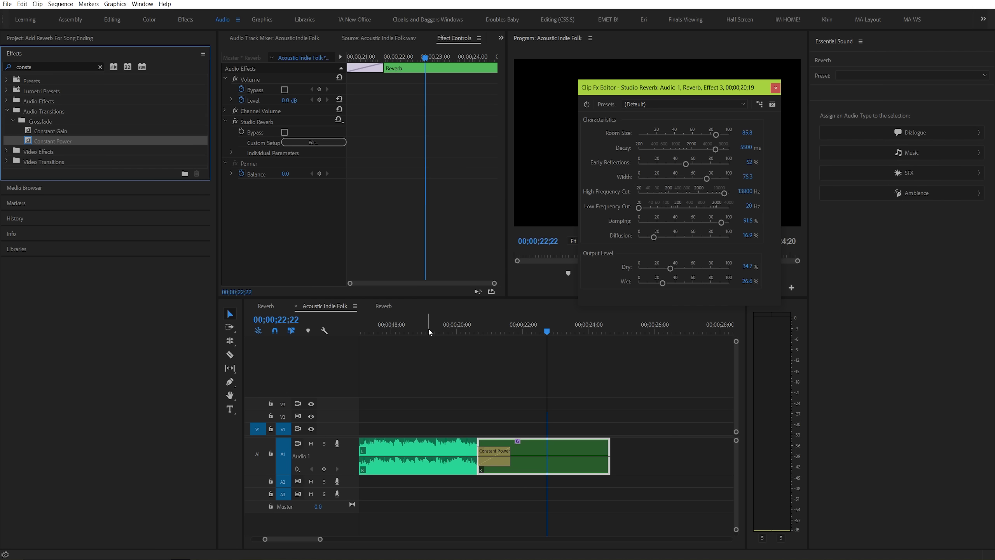
left_click(430, 332)
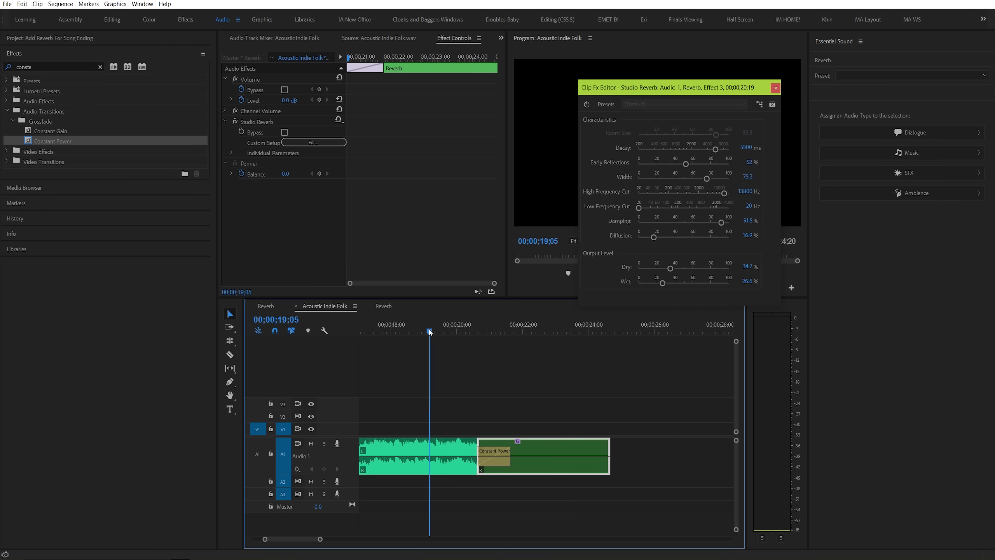
key("space")
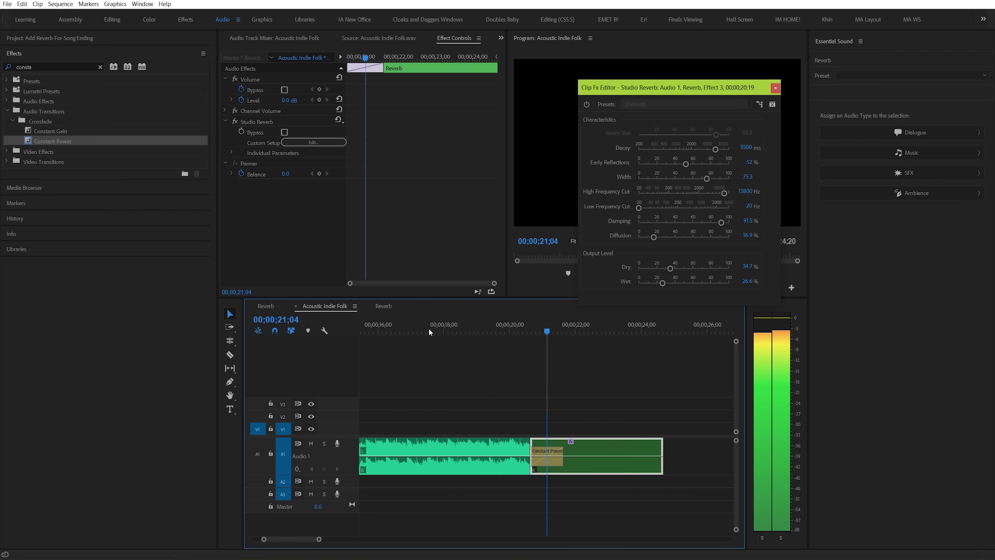
key("space")
left_click_drag(535, 464, 517, 464)
Step: Fit the whole sequence in view and play the 00;00;20;19 crossfade into the reverb tail
left_click(466, 329)
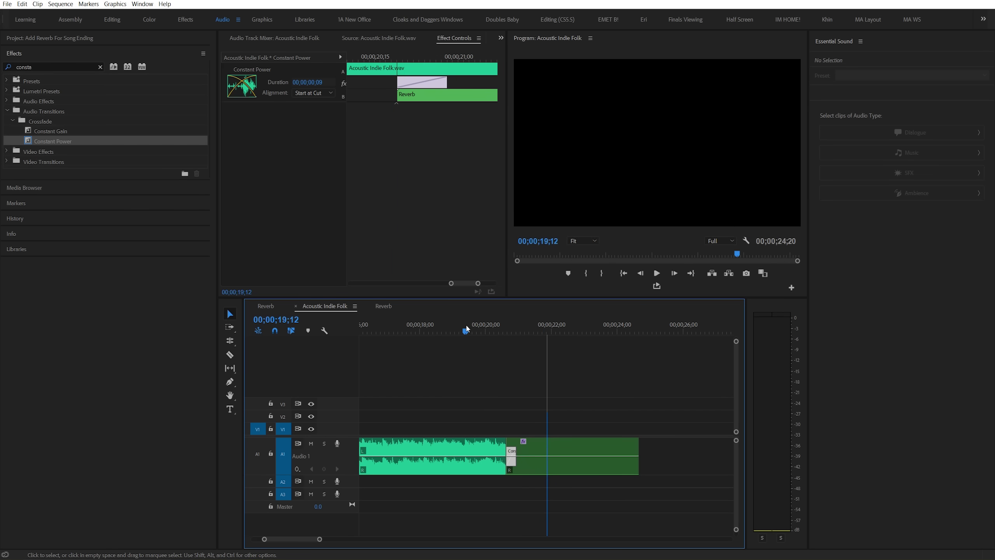
key("backslash")
left_click(536, 364)
key("space")
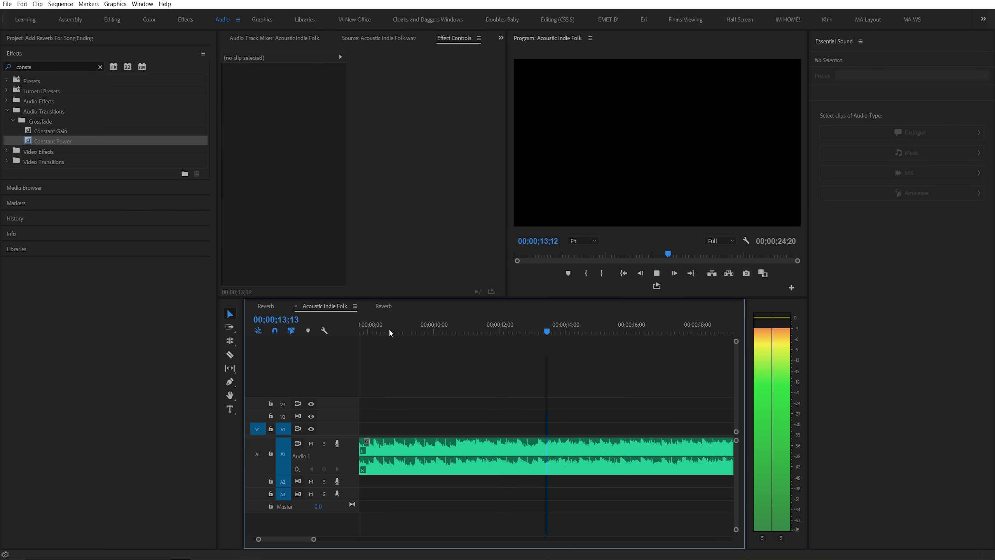
key("minus")
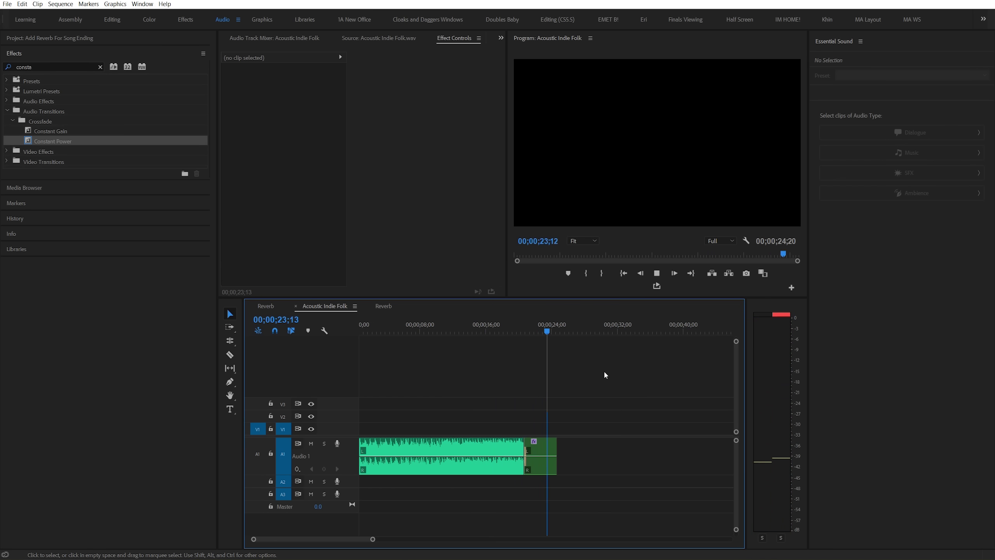
key("space")
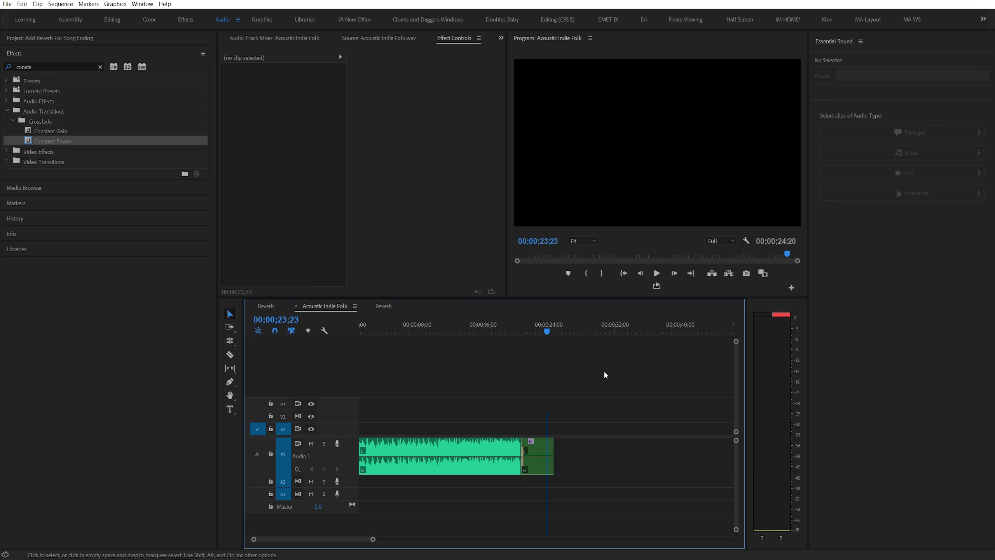